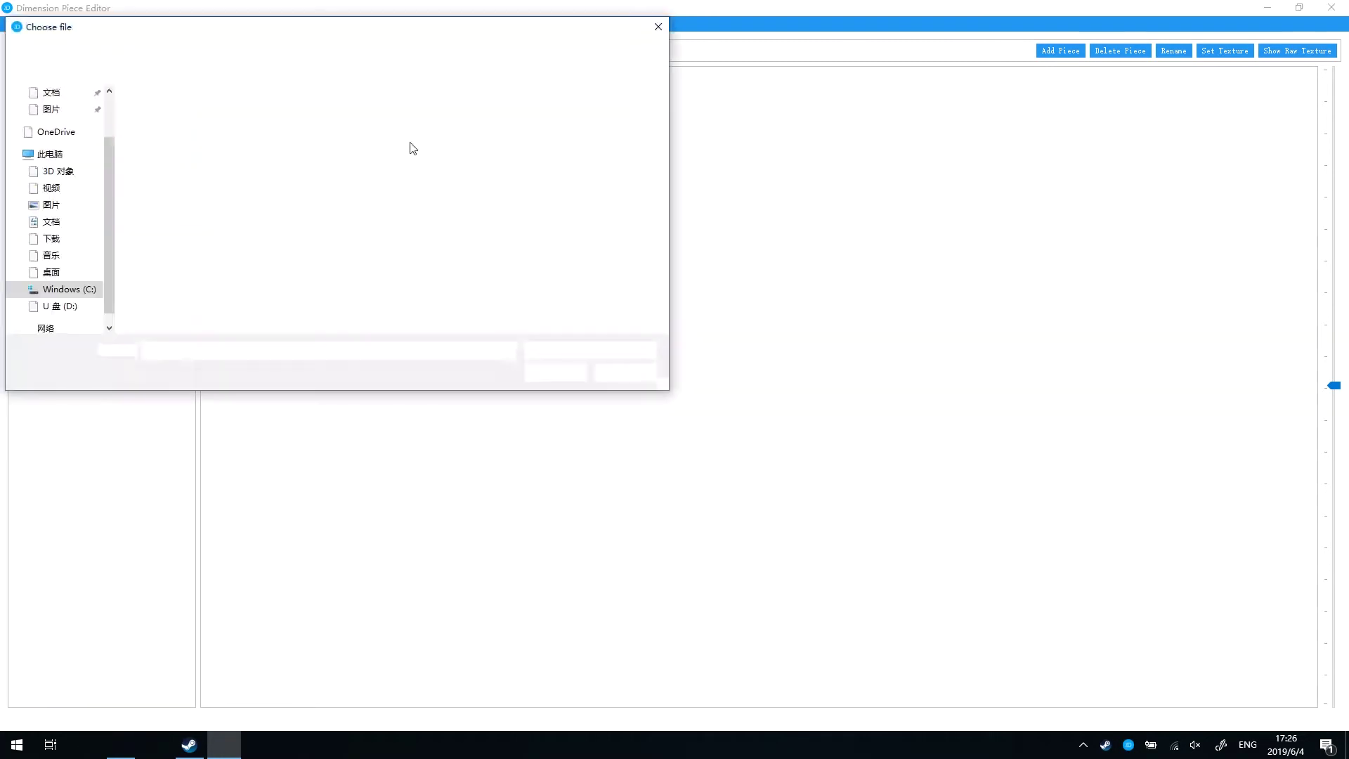
- Load Idol texture ref.png from the idols/default folder as the reference image, with the figure framed from head to thighs
double_click(225, 161)
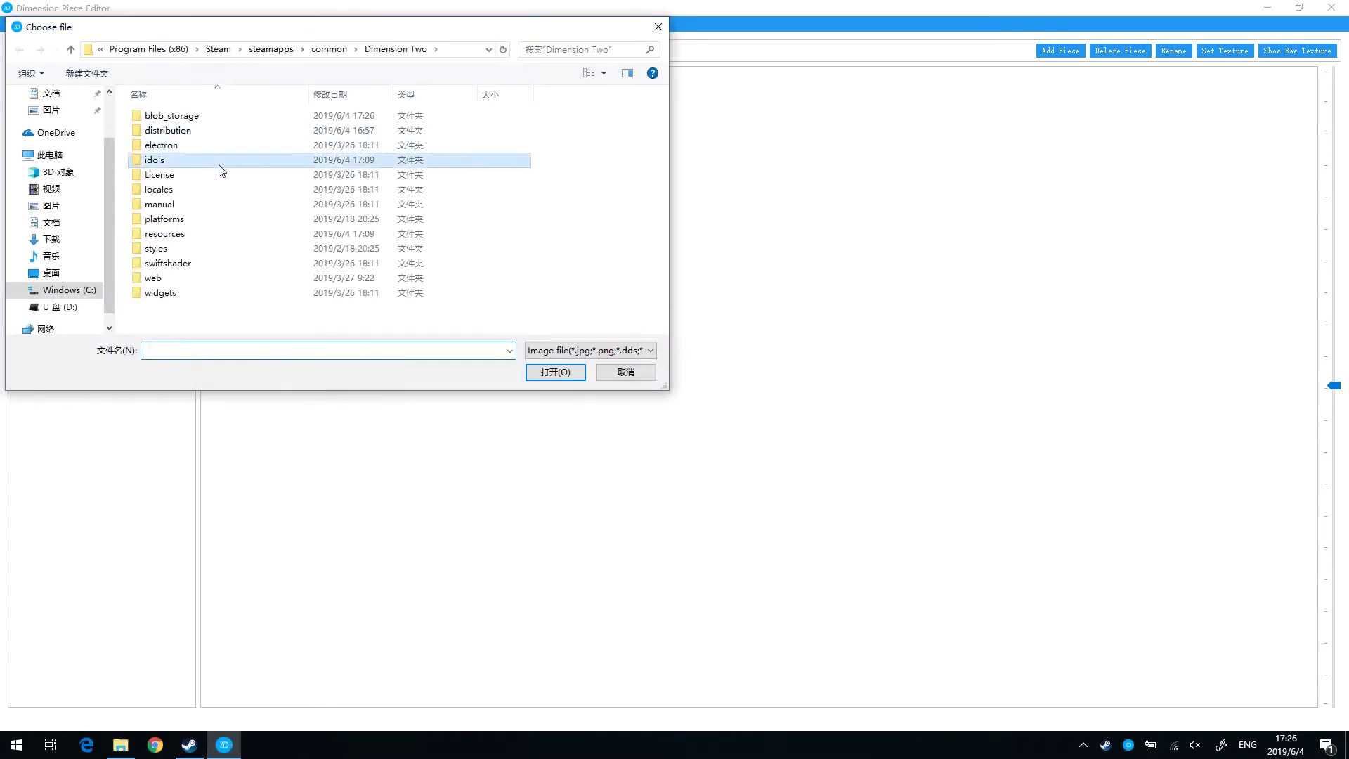
double_click(217, 118)
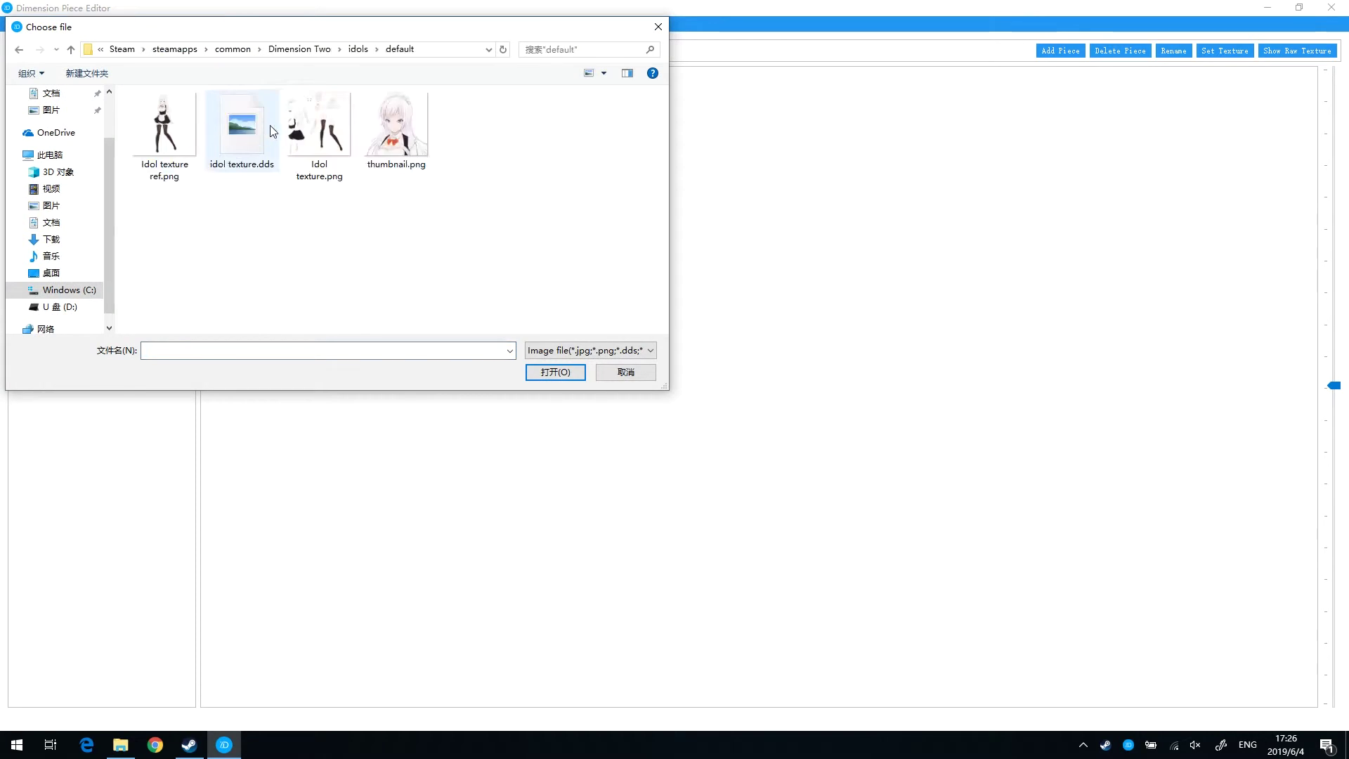
double_click(194, 132)
scroll(548, 144, "up", 5)
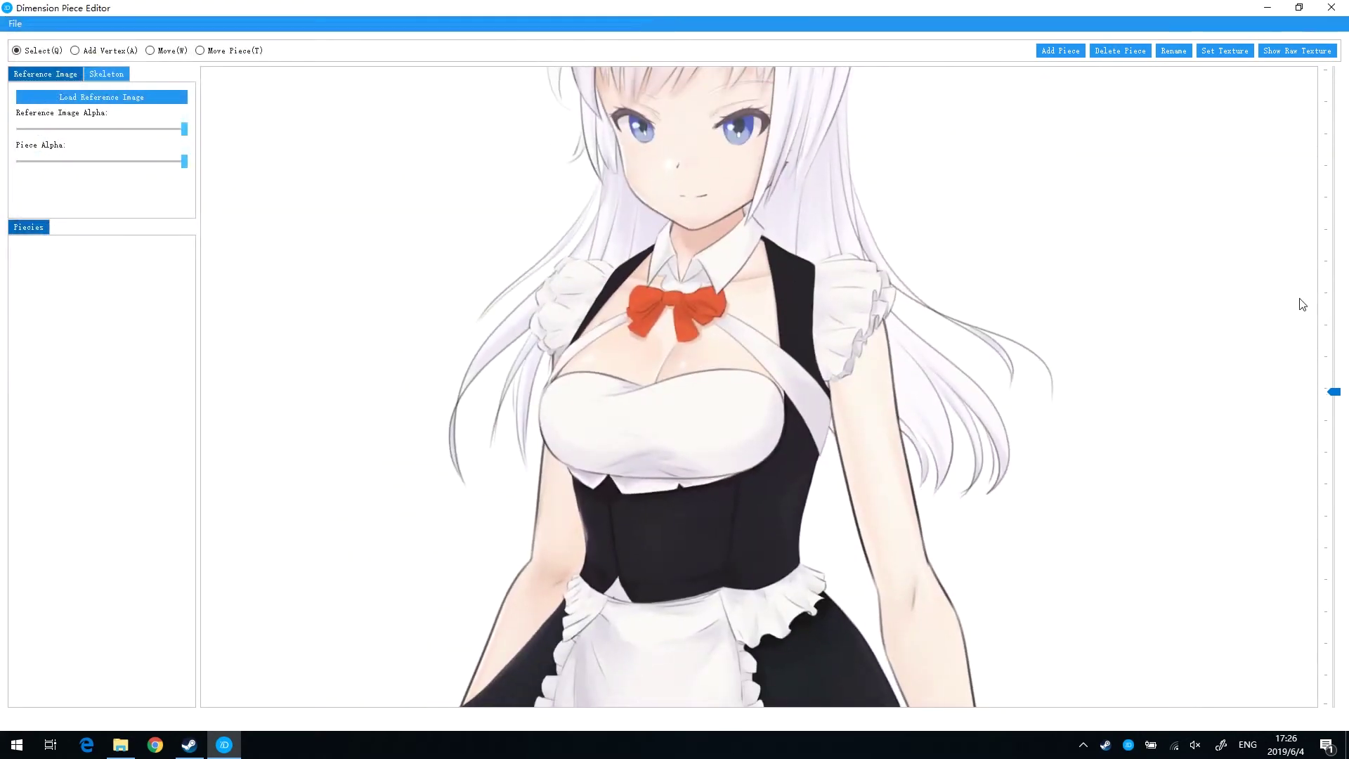
left_click_drag(1333, 391, 1334, 425)
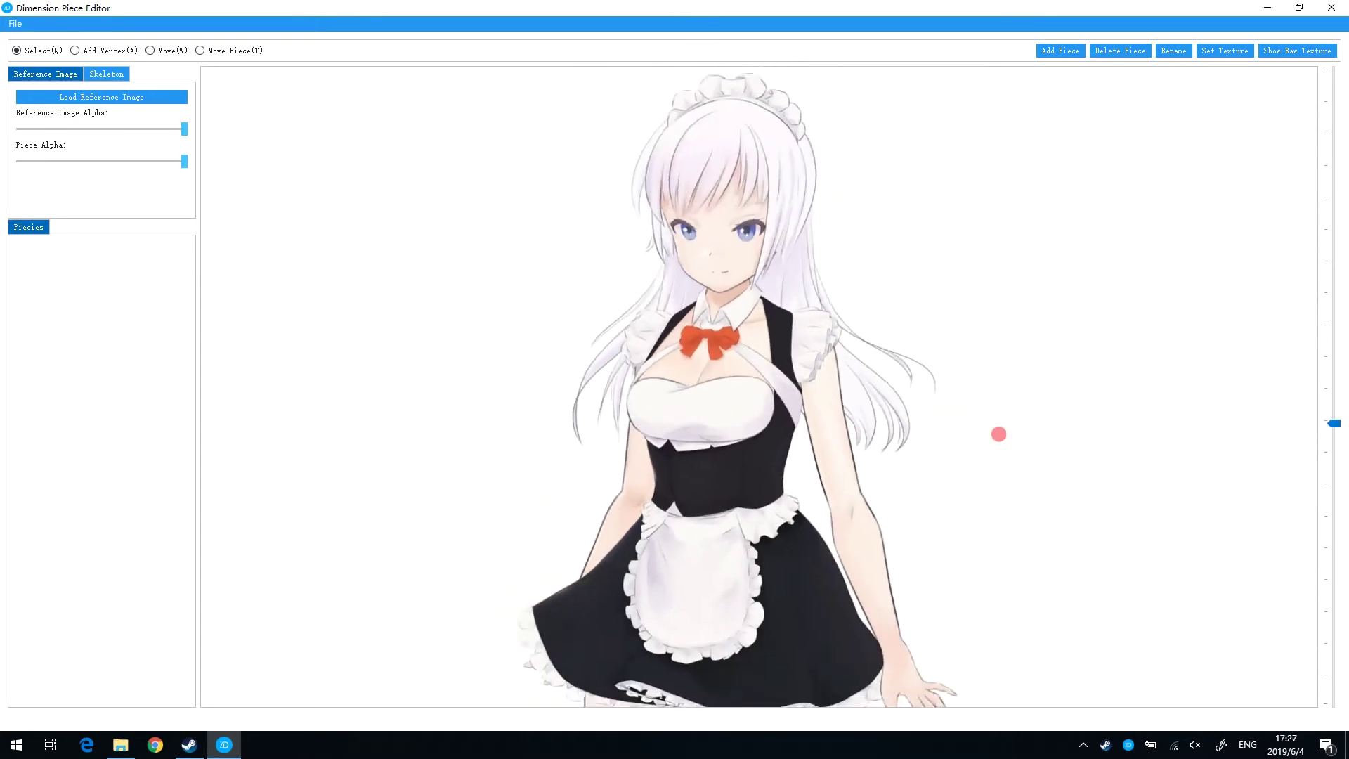
scroll(1000, 441, "down", 1)
scroll(1001, 440, "down", 2)
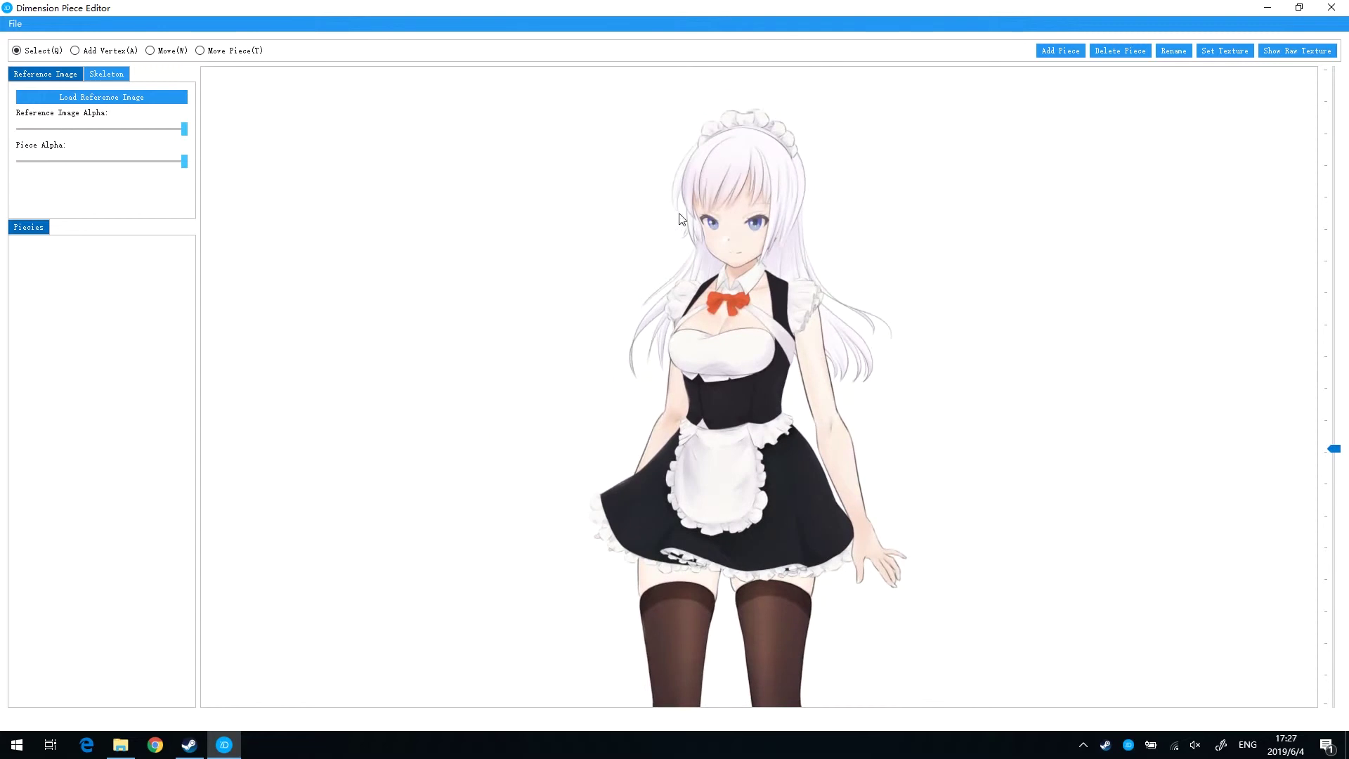
- Fade the reference image out completely and add a new piece named head
left_click_drag(184, 129, 15, 121)
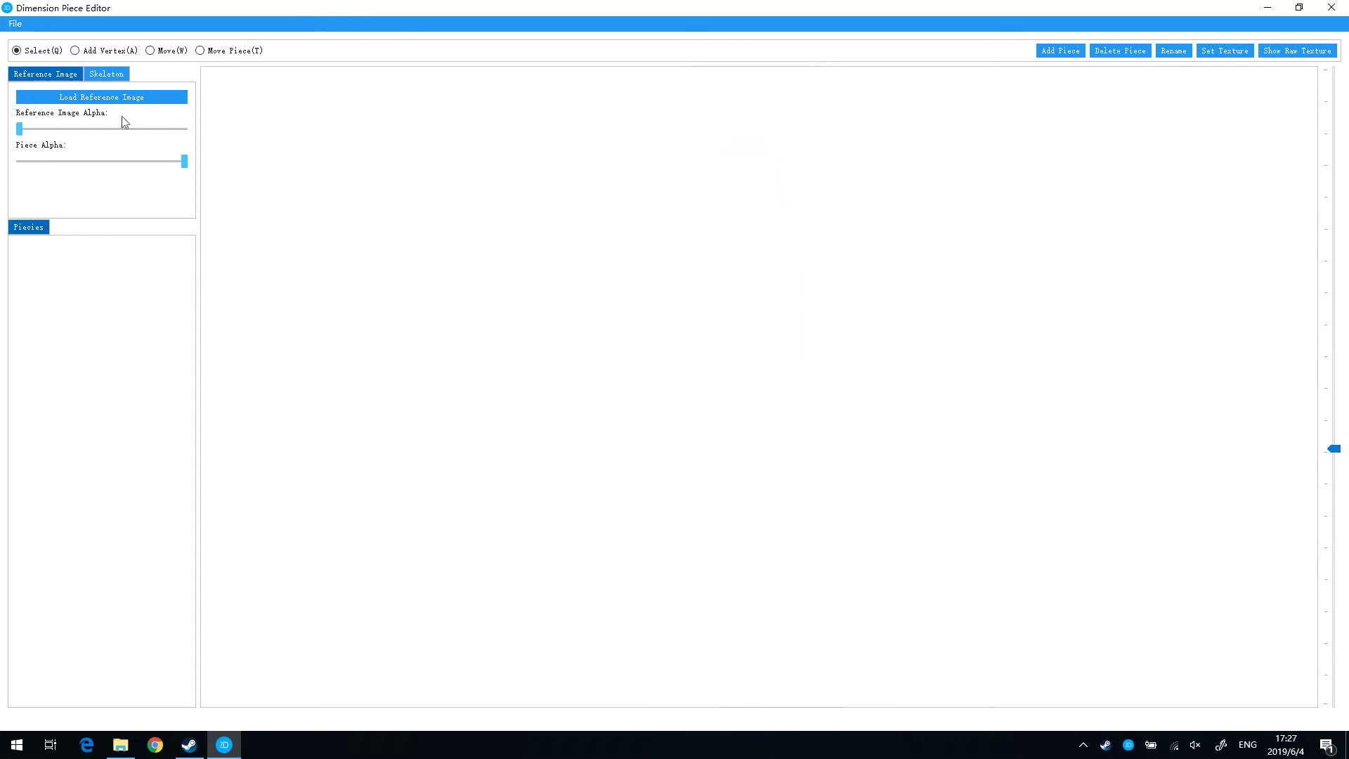
left_click(1053, 50)
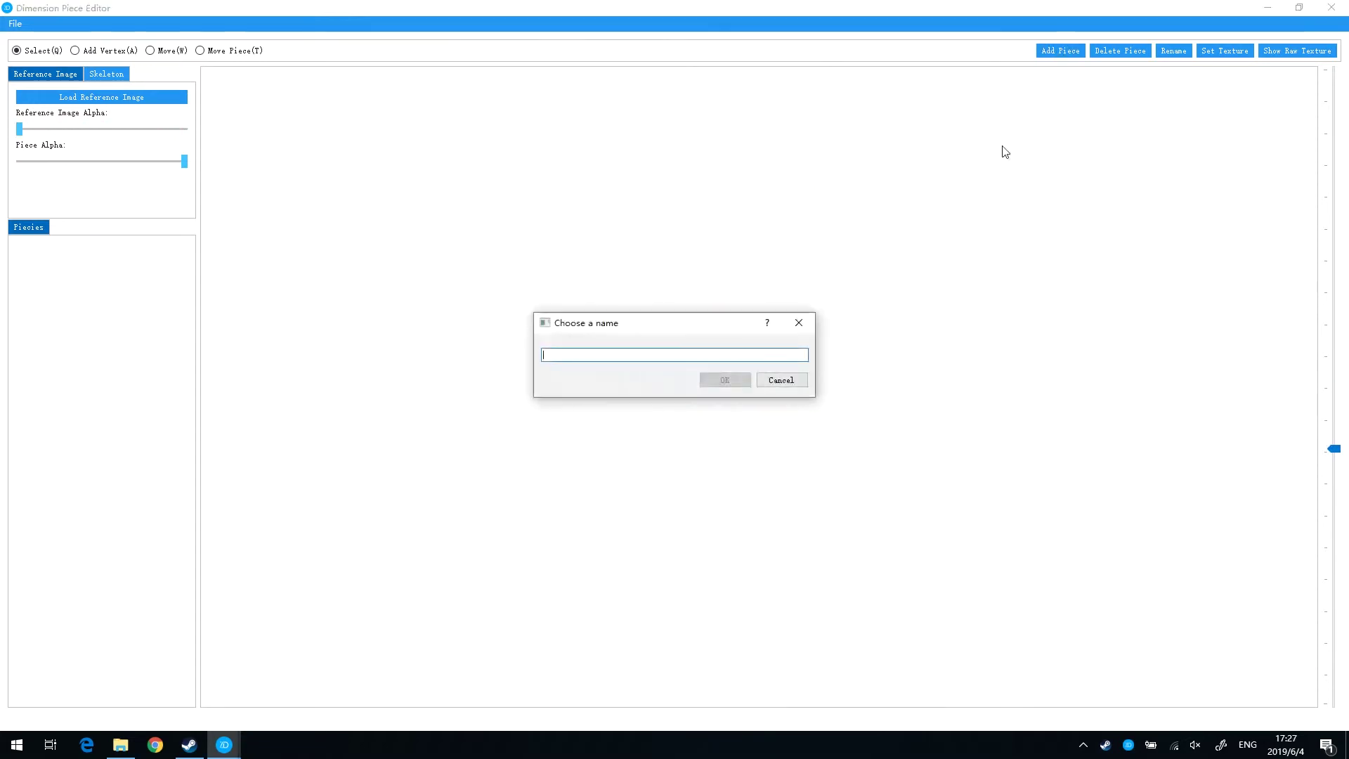
type("head")
left_click(744, 378)
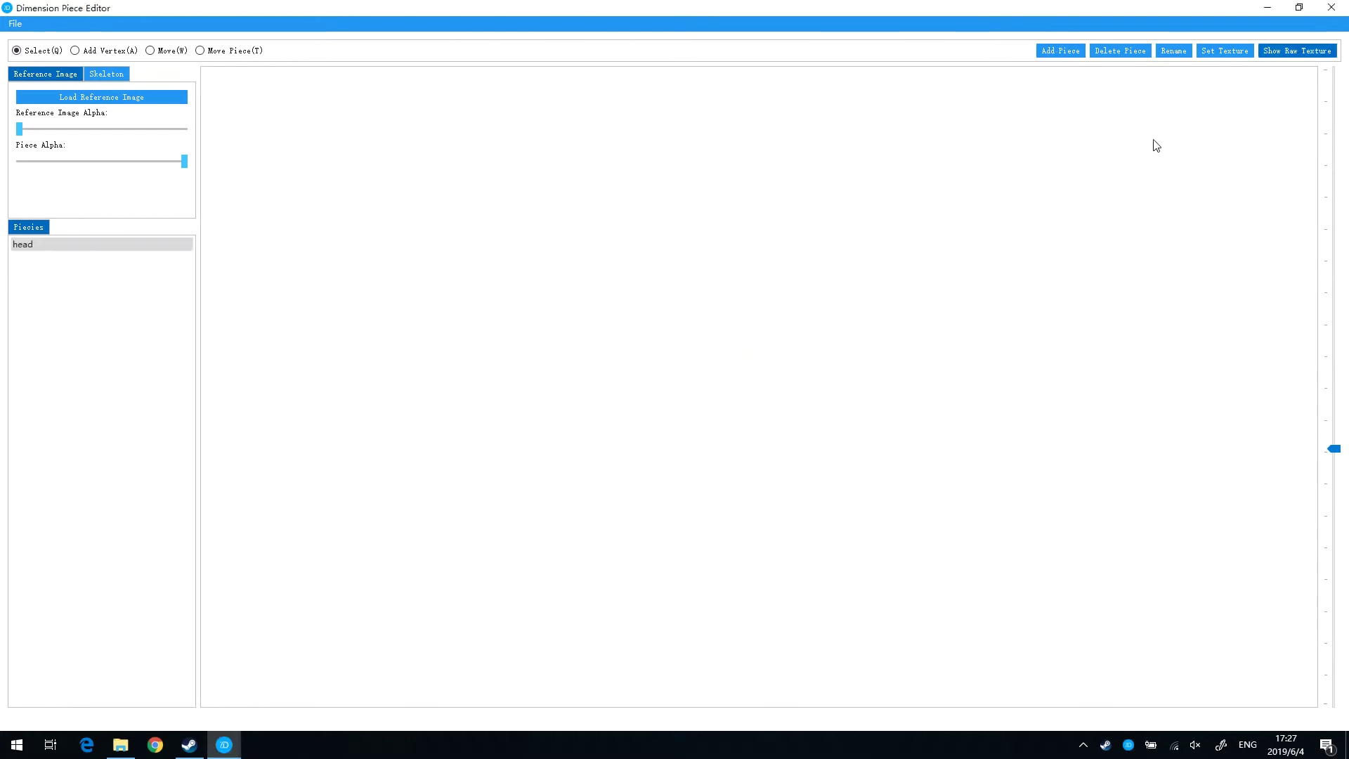
- Set the head piece's texture to Idol texture.png from the idols/default folder
left_click(1214, 51)
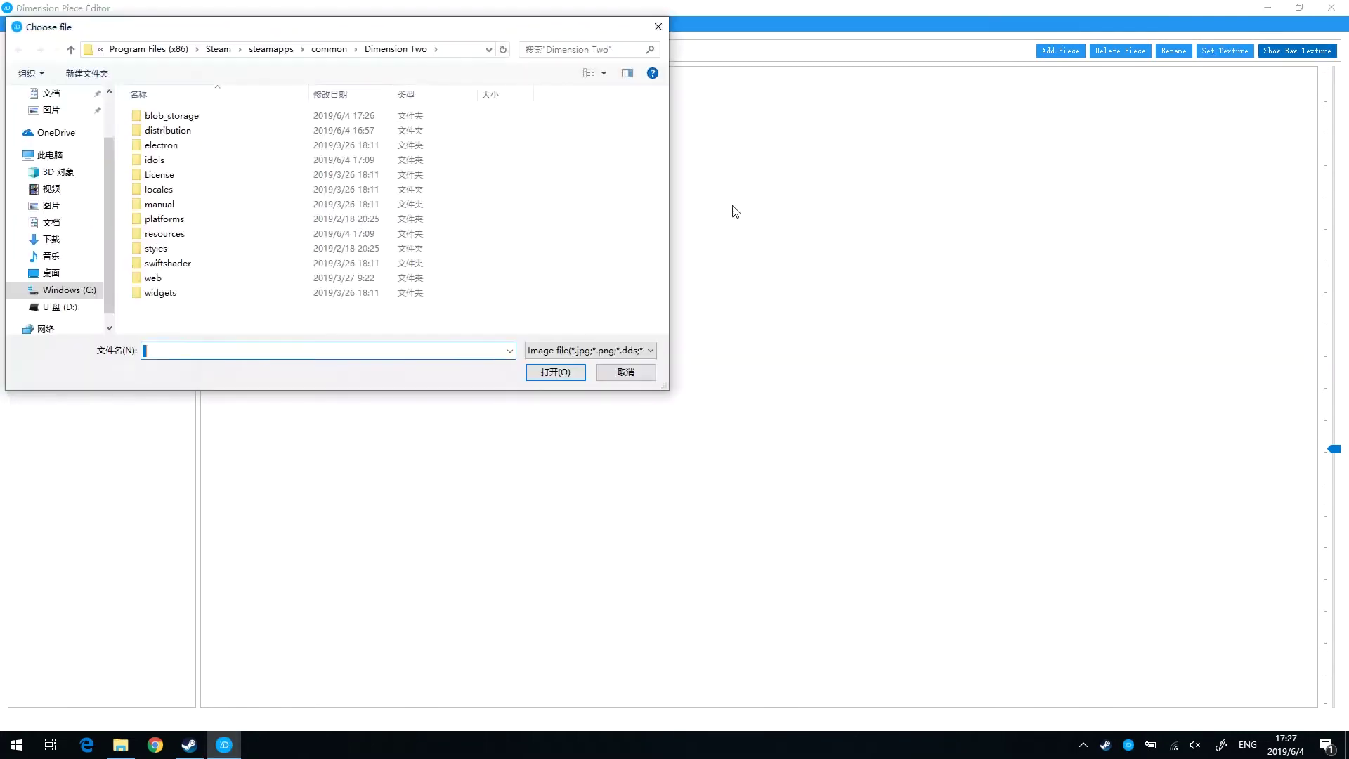
double_click(168, 159)
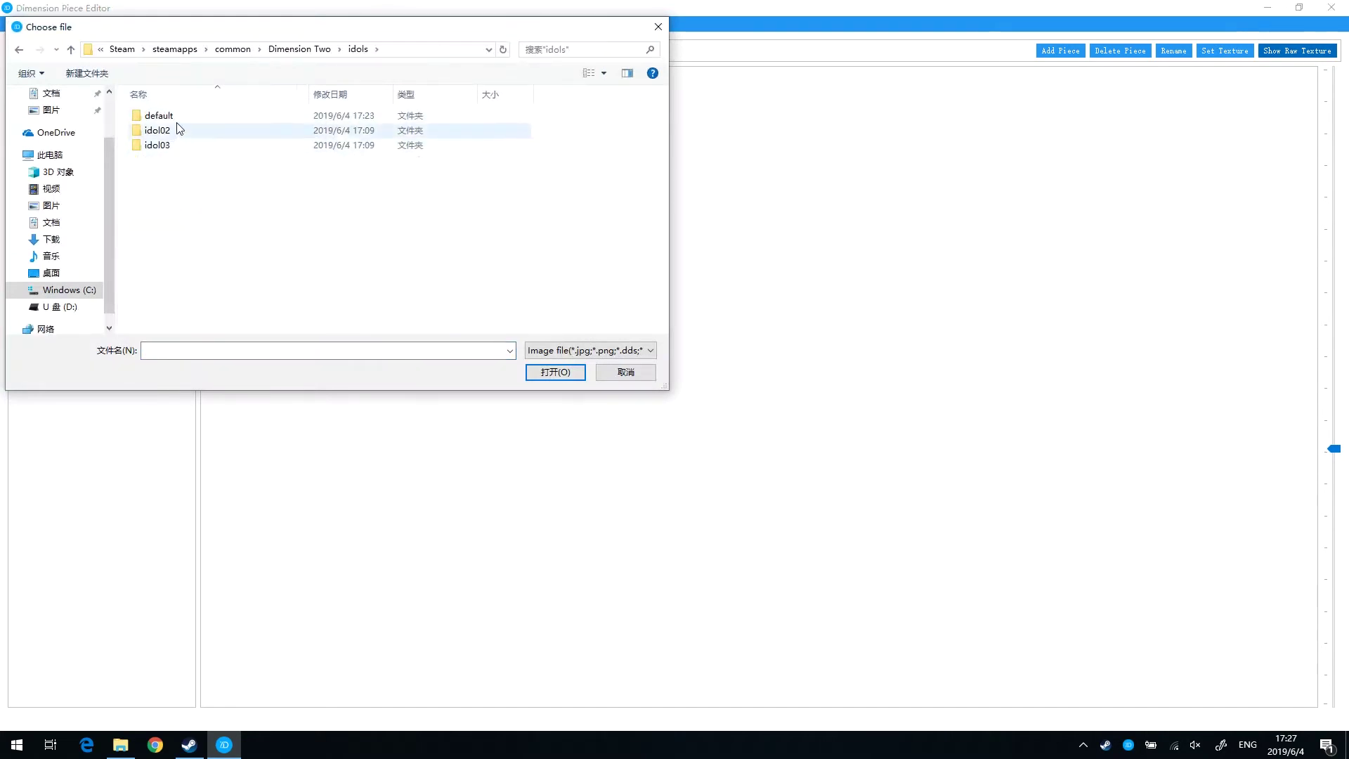
double_click(175, 129)
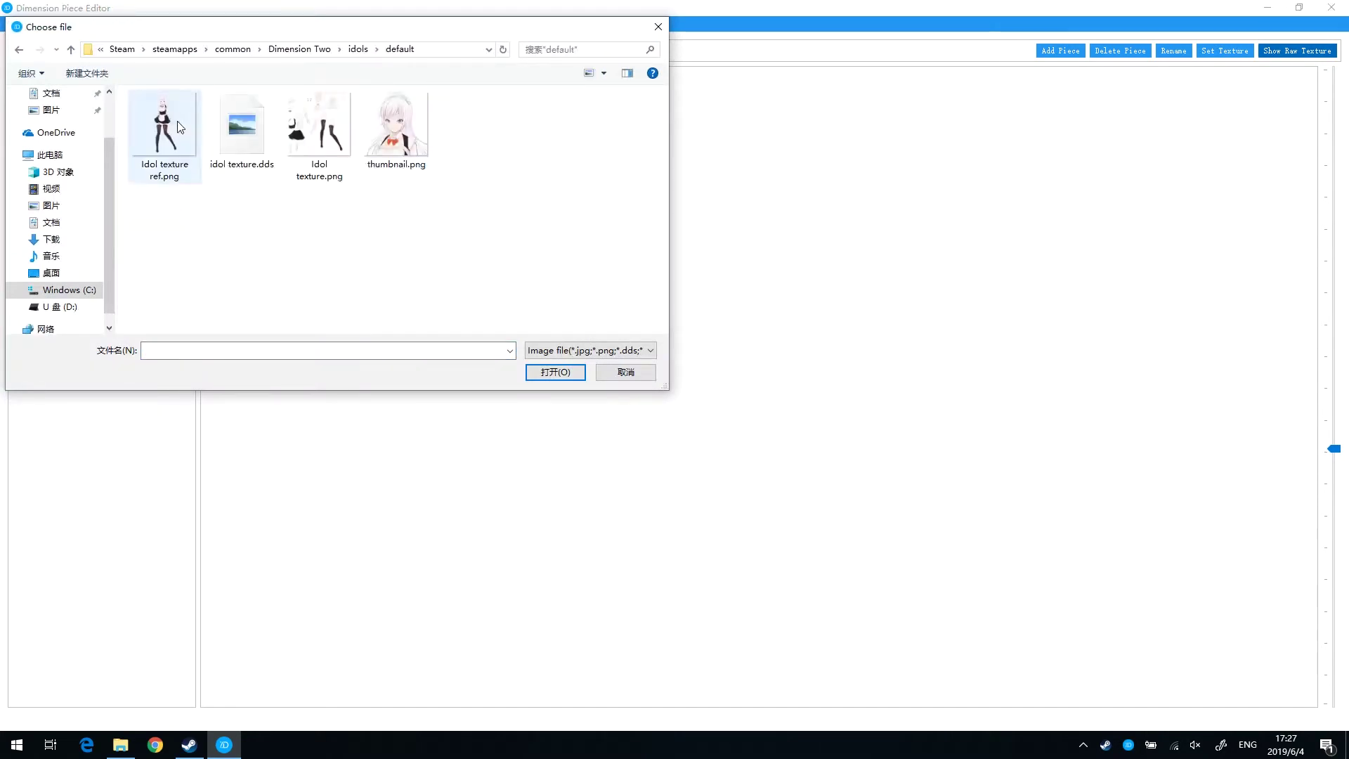
double_click(319, 127)
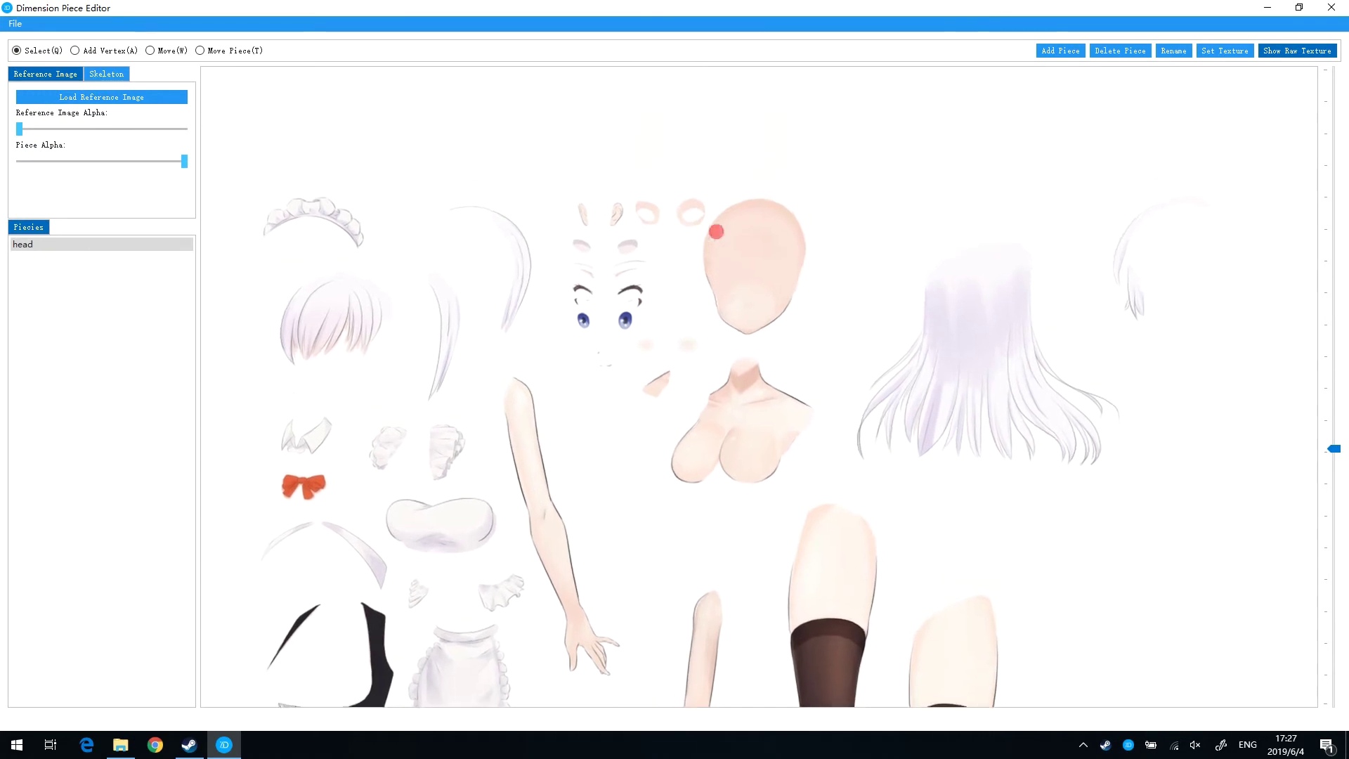
- Place outline vertices just outside the bare head shape, from the crown down its right edge to the chin tip
left_click_drag(1333, 450, 1344, 313)
scroll(872, 238, "up", 5)
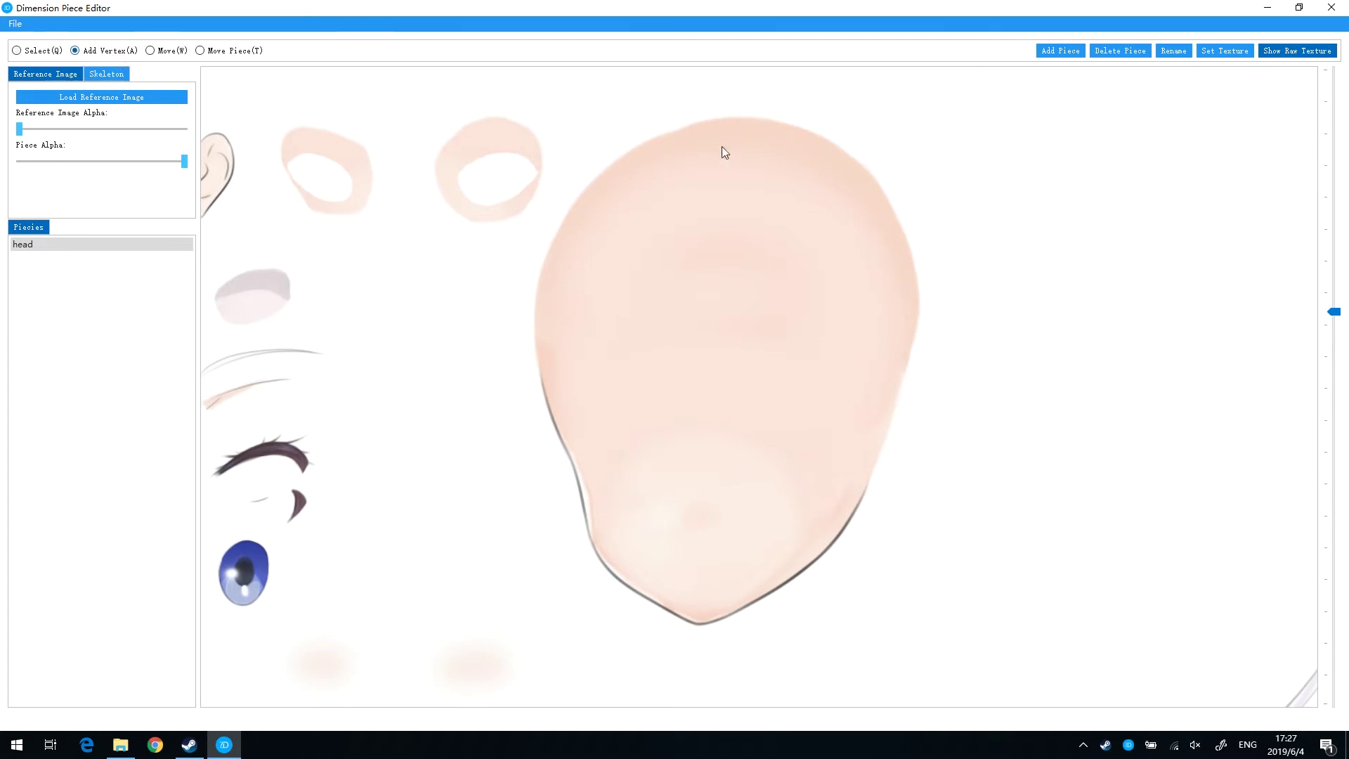
left_click(728, 103)
left_click(860, 143)
left_click(940, 294)
left_click(910, 424)
left_click(876, 487)
left_click(864, 532)
left_click(823, 568)
left_click(797, 591)
left_click(766, 613)
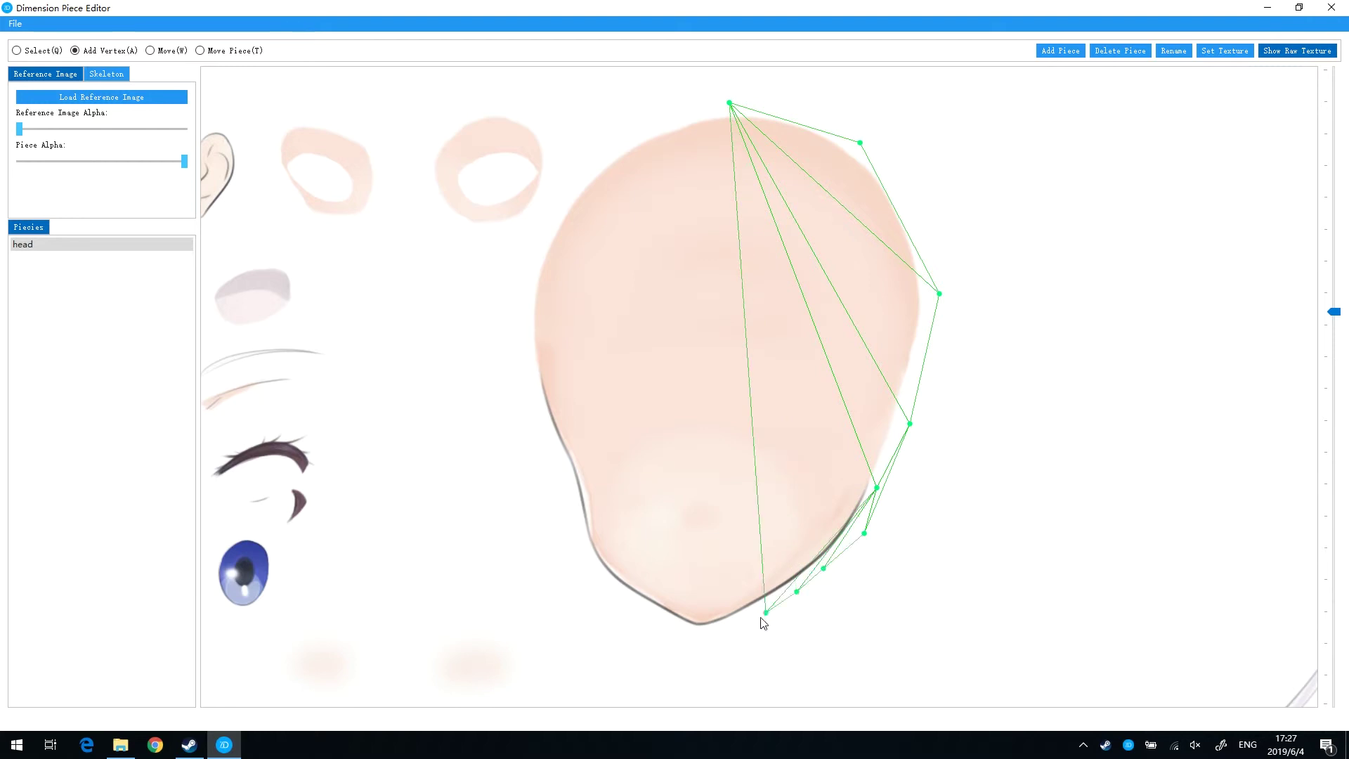
left_click(738, 627)
left_click(694, 637)
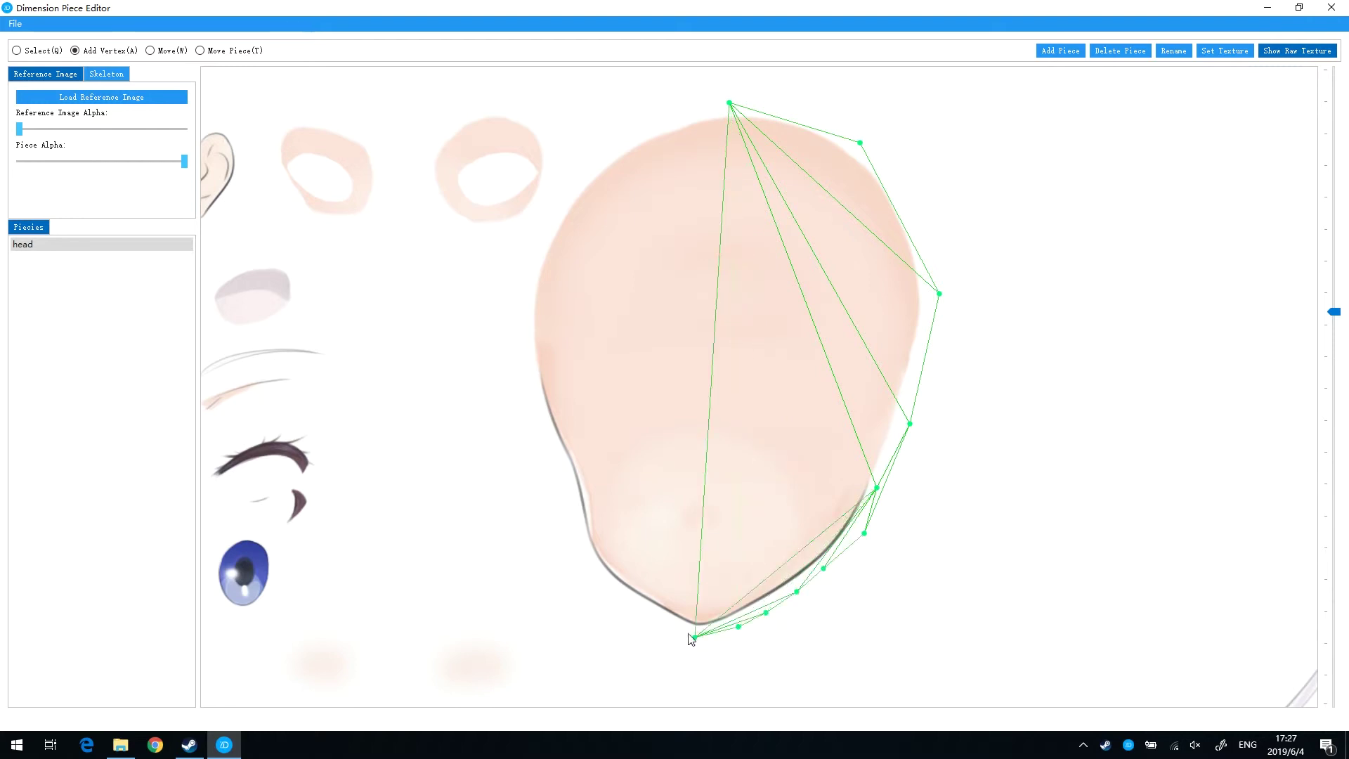
- Continue the head outline with vertices from the chin up the left edge, closing it toward the crown
left_click(653, 616)
left_click(611, 595)
left_click(579, 567)
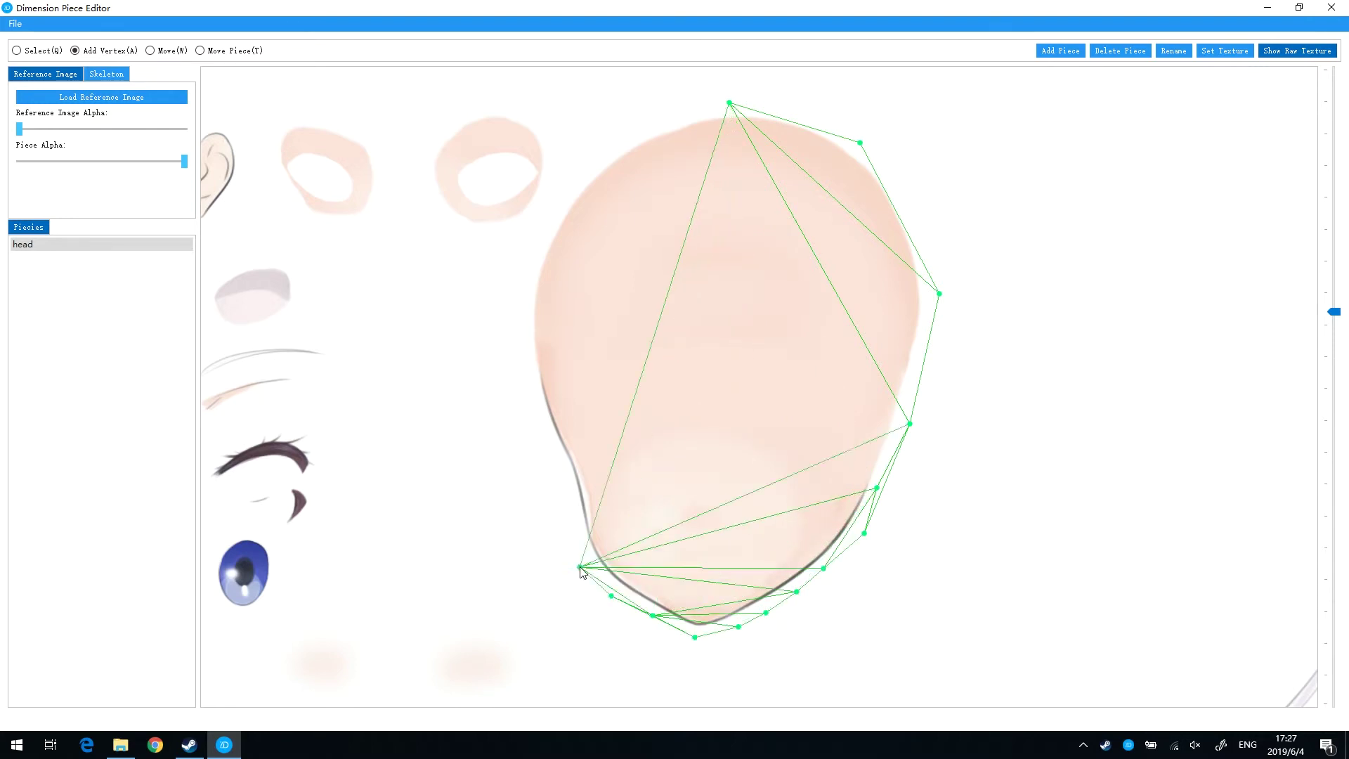
left_click(568, 526)
left_click(558, 476)
left_click(534, 428)
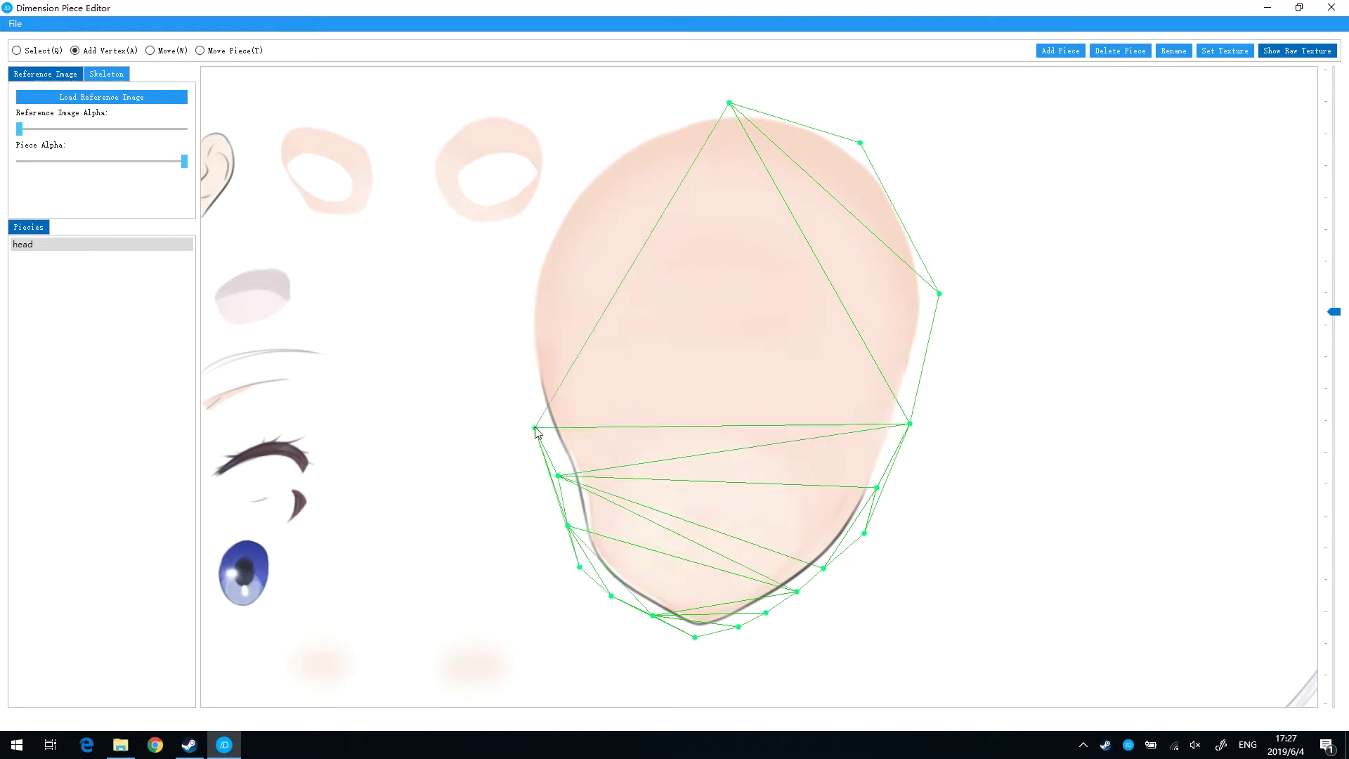
left_click(523, 366)
left_click(523, 260)
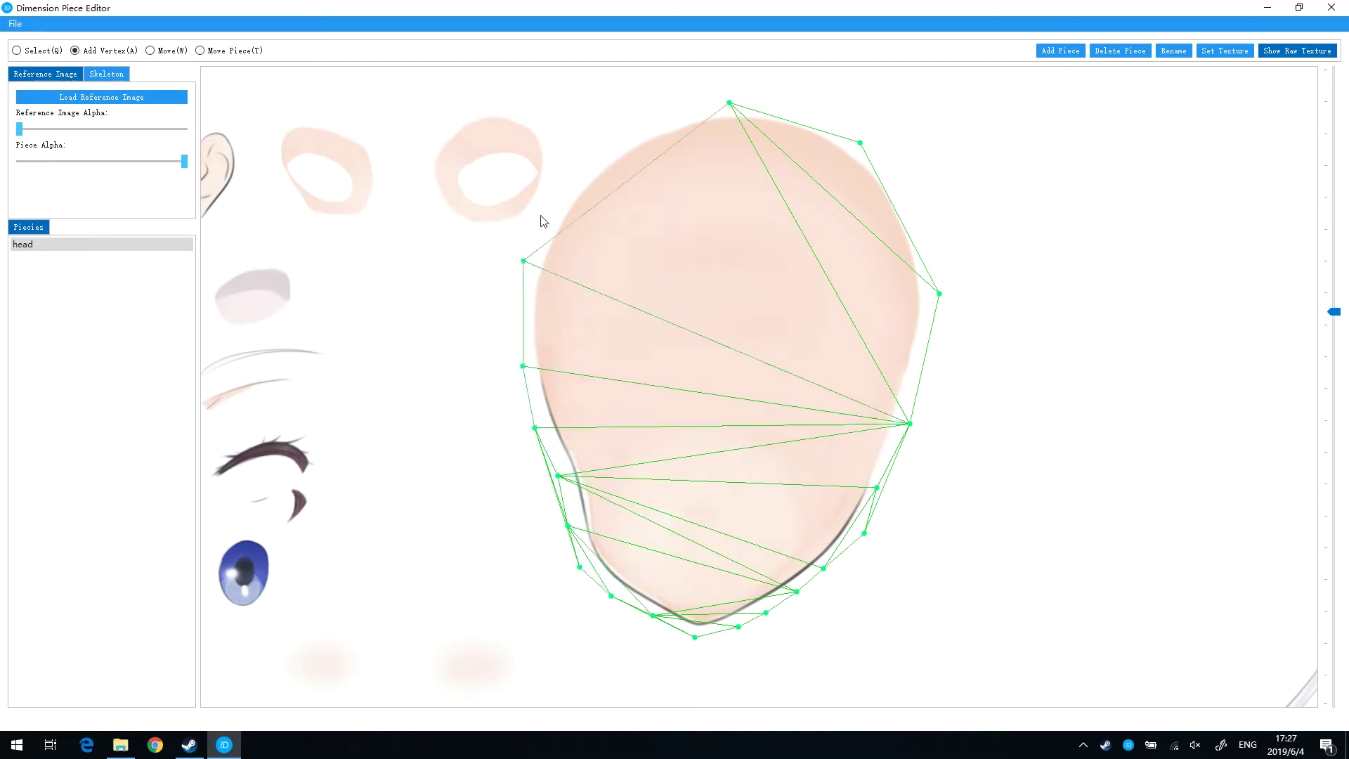
left_click(577, 161)
- Add a column of interior vertices along the face's centreline, from the chin up to the forehead
left_click(694, 599)
left_click(697, 545)
left_click(709, 443)
left_click(728, 284)
- Add interior vertices down the left side of the face, around the chin and back up the right side
left_click(627, 282)
left_click(601, 365)
left_click(610, 447)
left_click(629, 506)
left_click(642, 554)
left_click(658, 588)
left_click(725, 597)
left_click(770, 548)
left_click(781, 492)
left_click(810, 408)
left_click(835, 303)
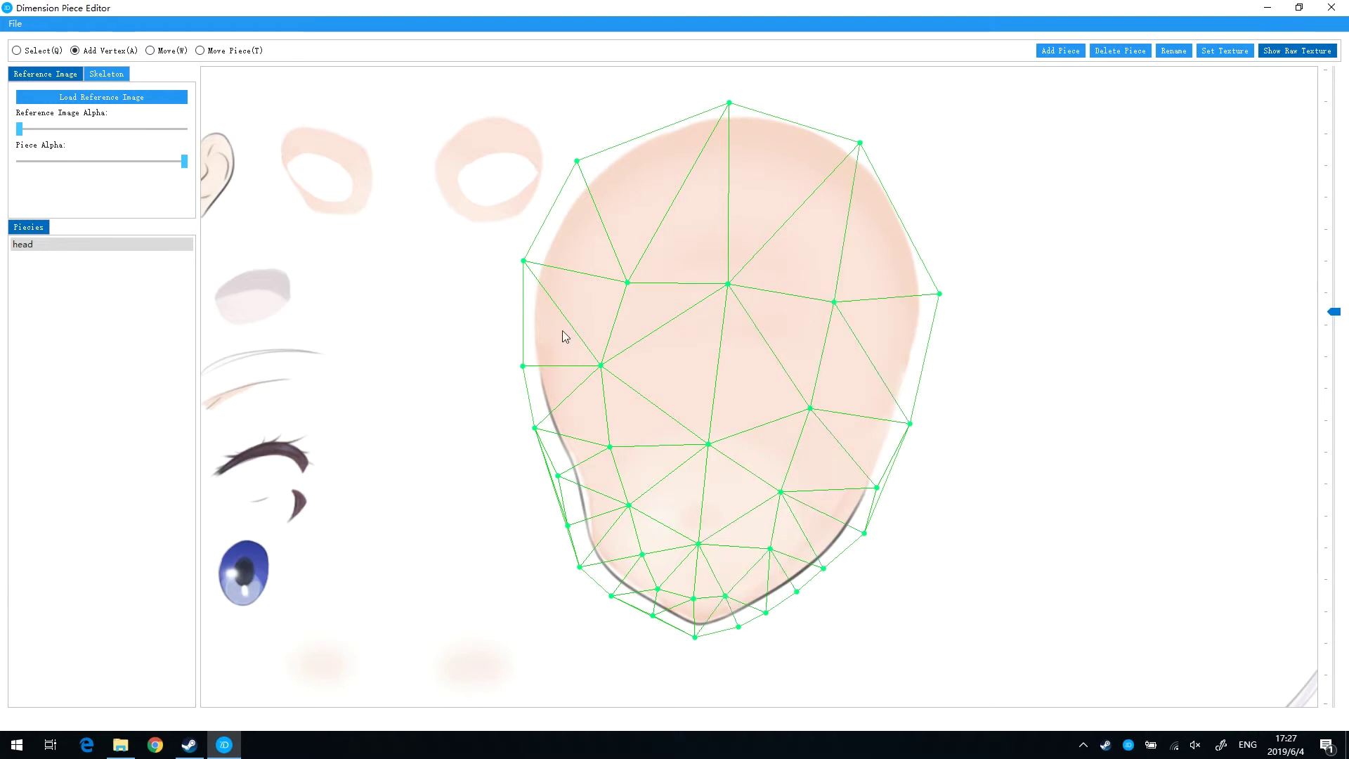
- Move the interior vertices at the temples and cheeks so the triangles of the head mesh are more even
left_click(174, 51)
left_click_drag(629, 284, 607, 276)
left_click_drag(835, 302, 837, 290)
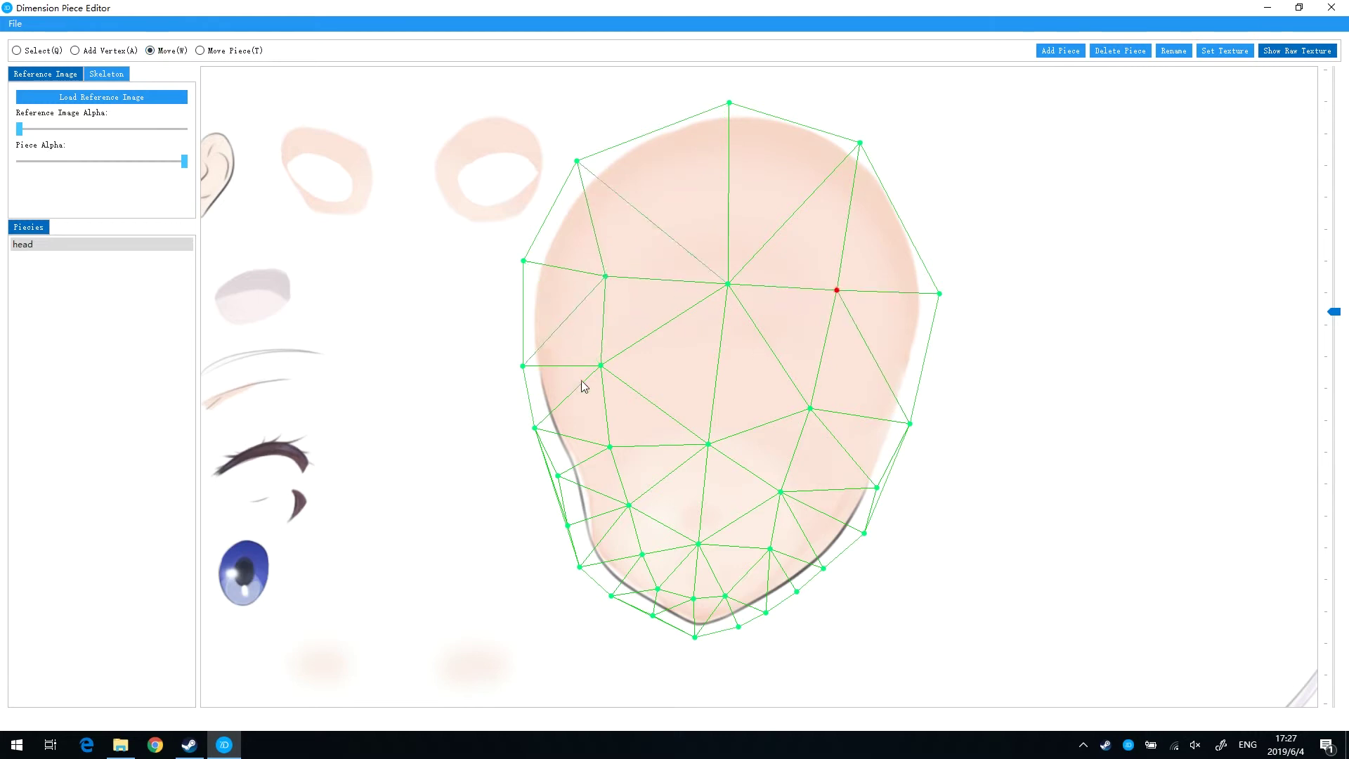
left_click_drag(601, 372, 601, 374)
left_click_drag(810, 407, 818, 395)
left_click_drag(780, 492, 797, 463)
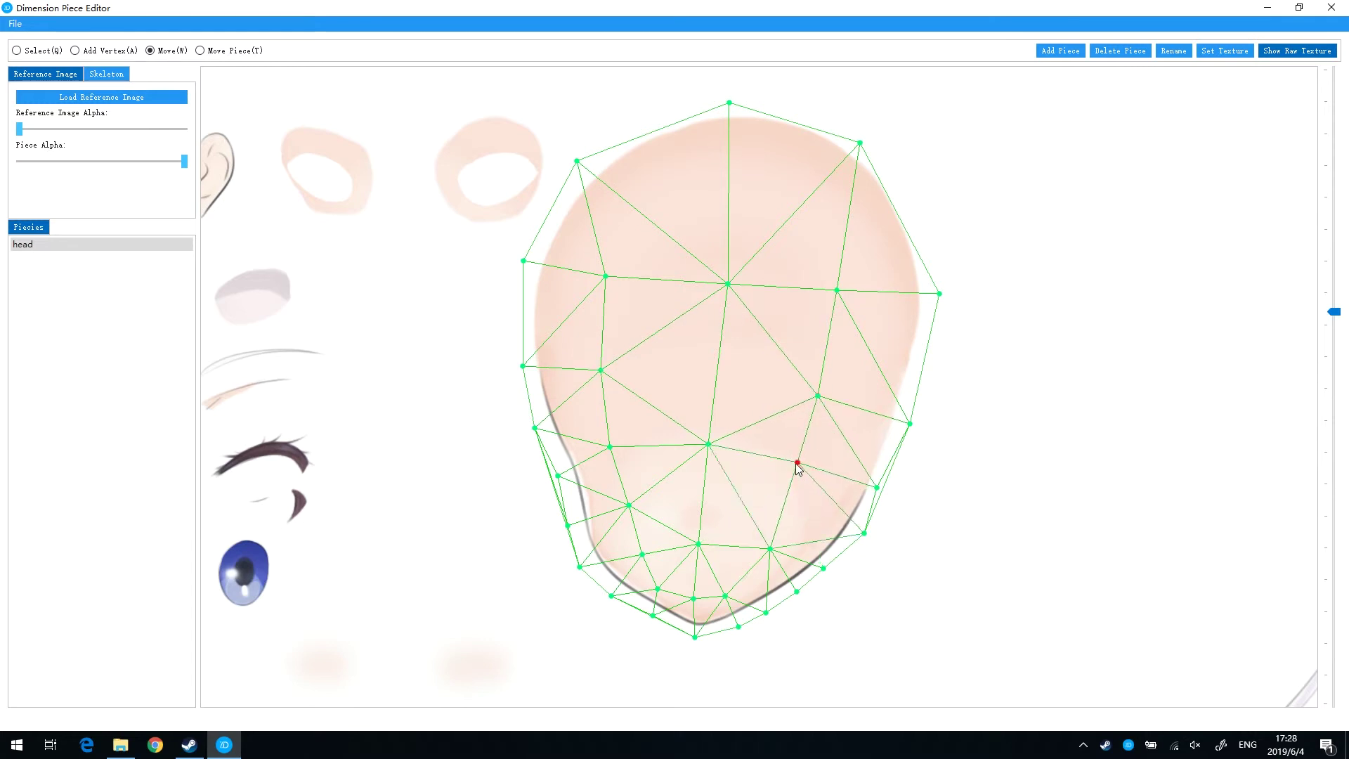
- Add extra interior vertices on the face's centreline, the right cheek and the right side of the chin
left_click(108, 49)
left_click(717, 372)
left_click(112, 52)
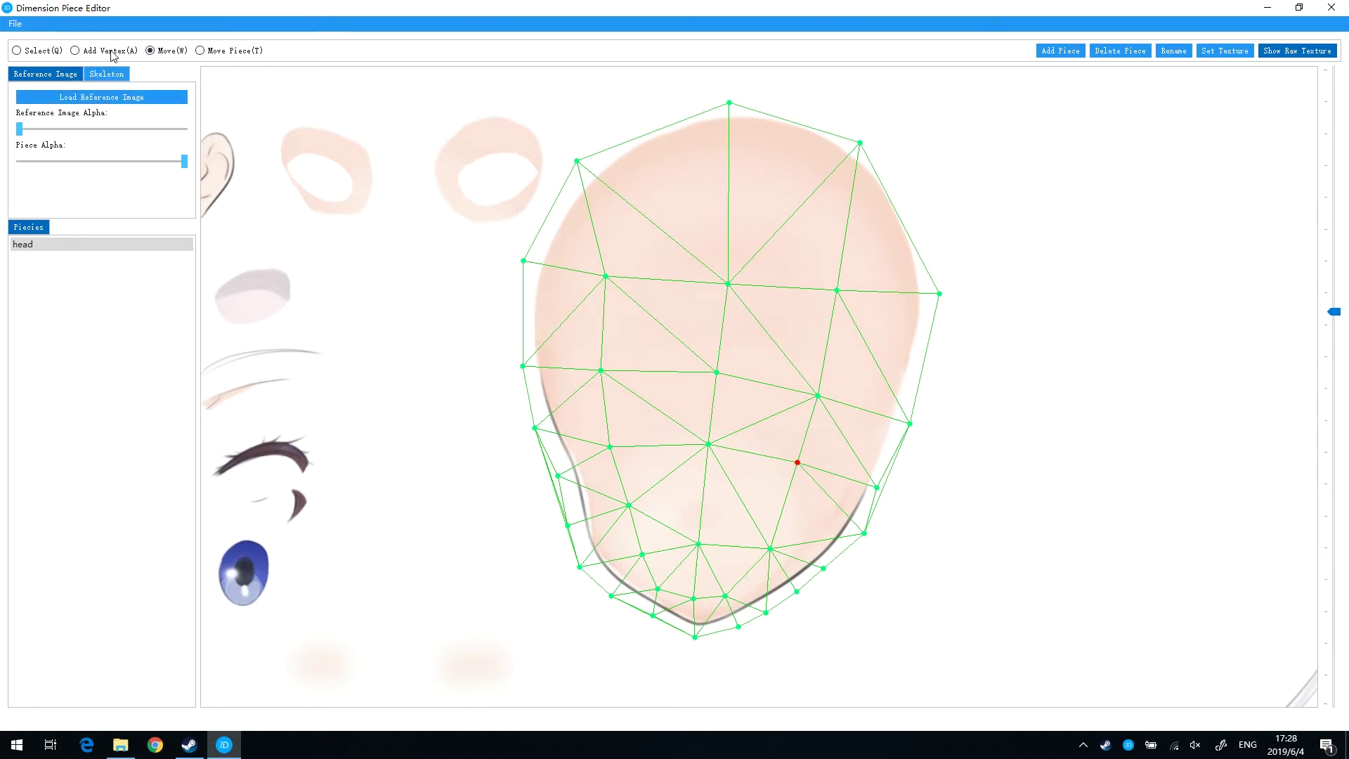
left_click(701, 497)
left_click(783, 513)
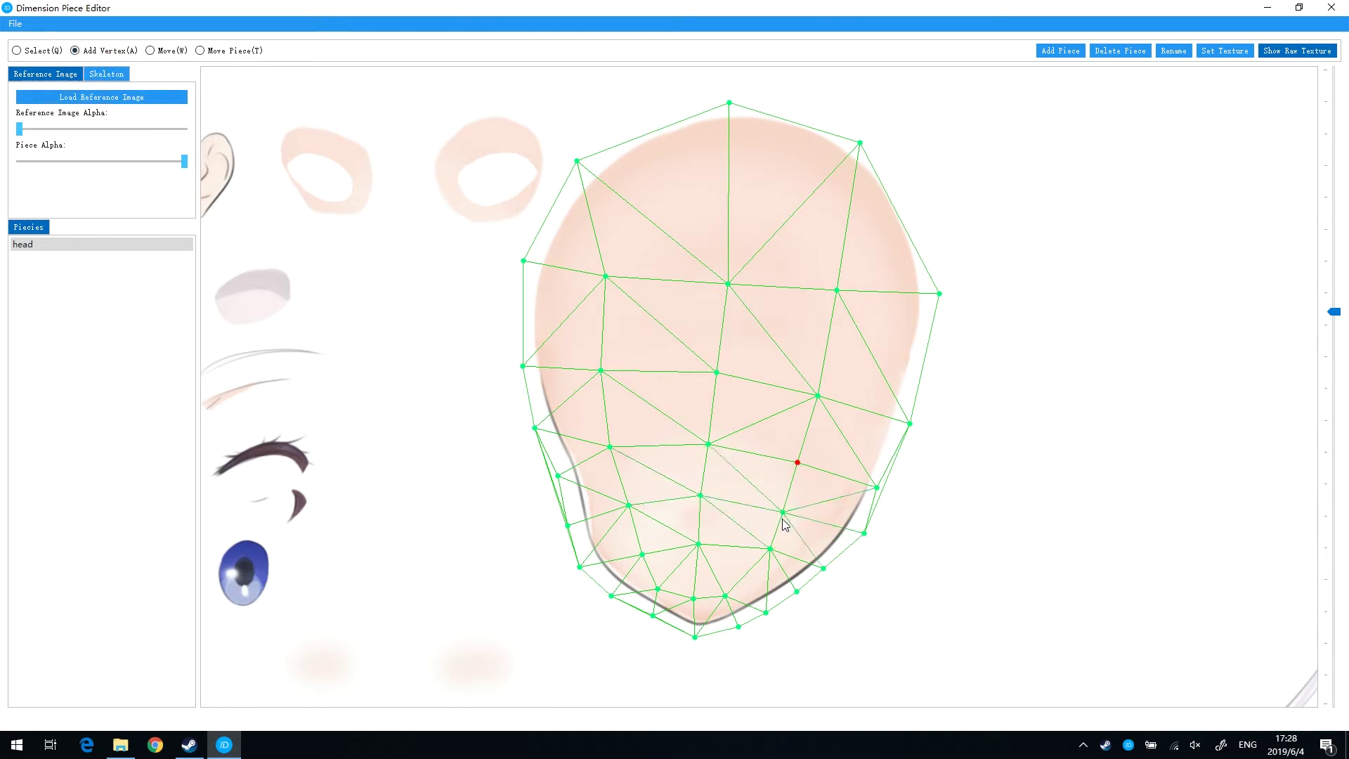
left_click(743, 576)
- Reposition the vertices along the right jaw and around the chin, and delete the surplus ones there
left_click(159, 50)
left_click_drag(865, 533, 857, 540)
left_click_drag(661, 595, 792, 601)
key("Delete")
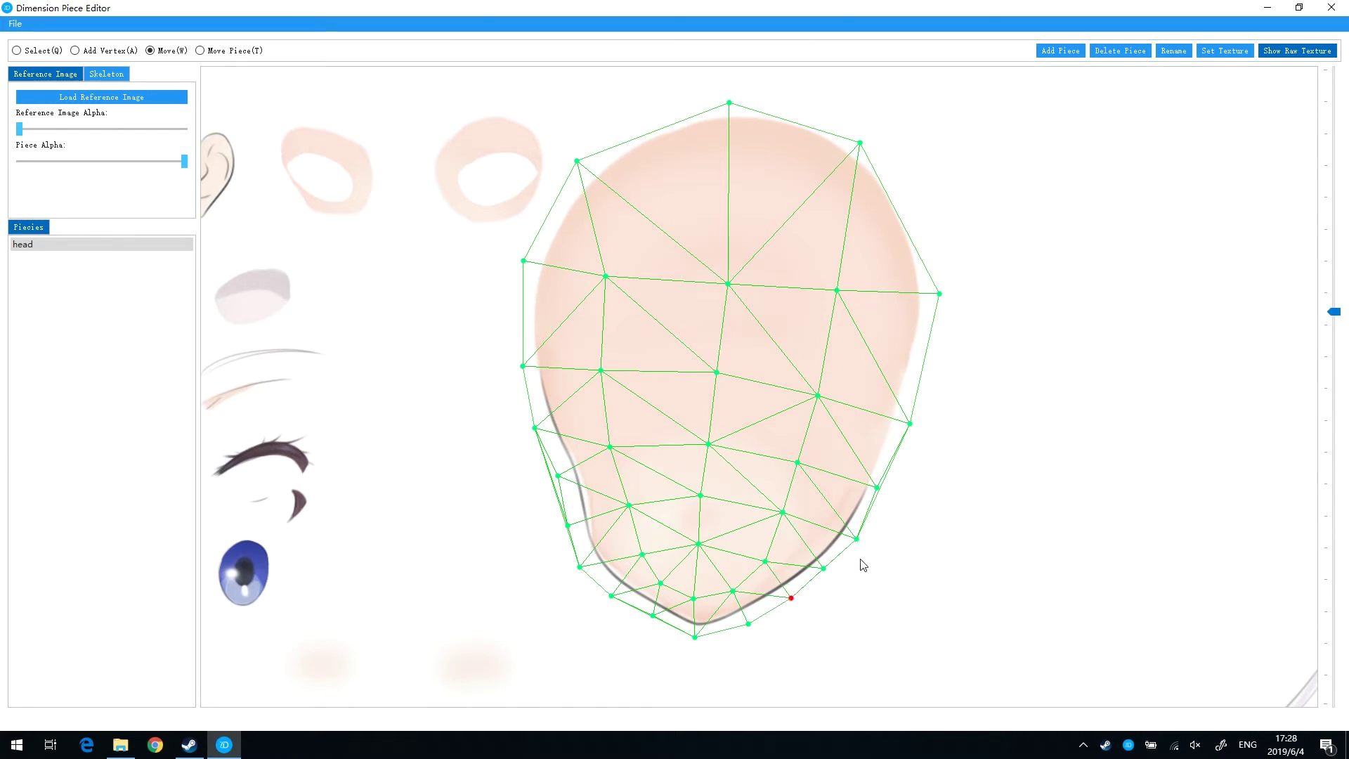
- Hide the raw texture, show the reference image at full alpha, move the head piece onto its face, and check alignment using the piece alpha
left_click(1300, 54)
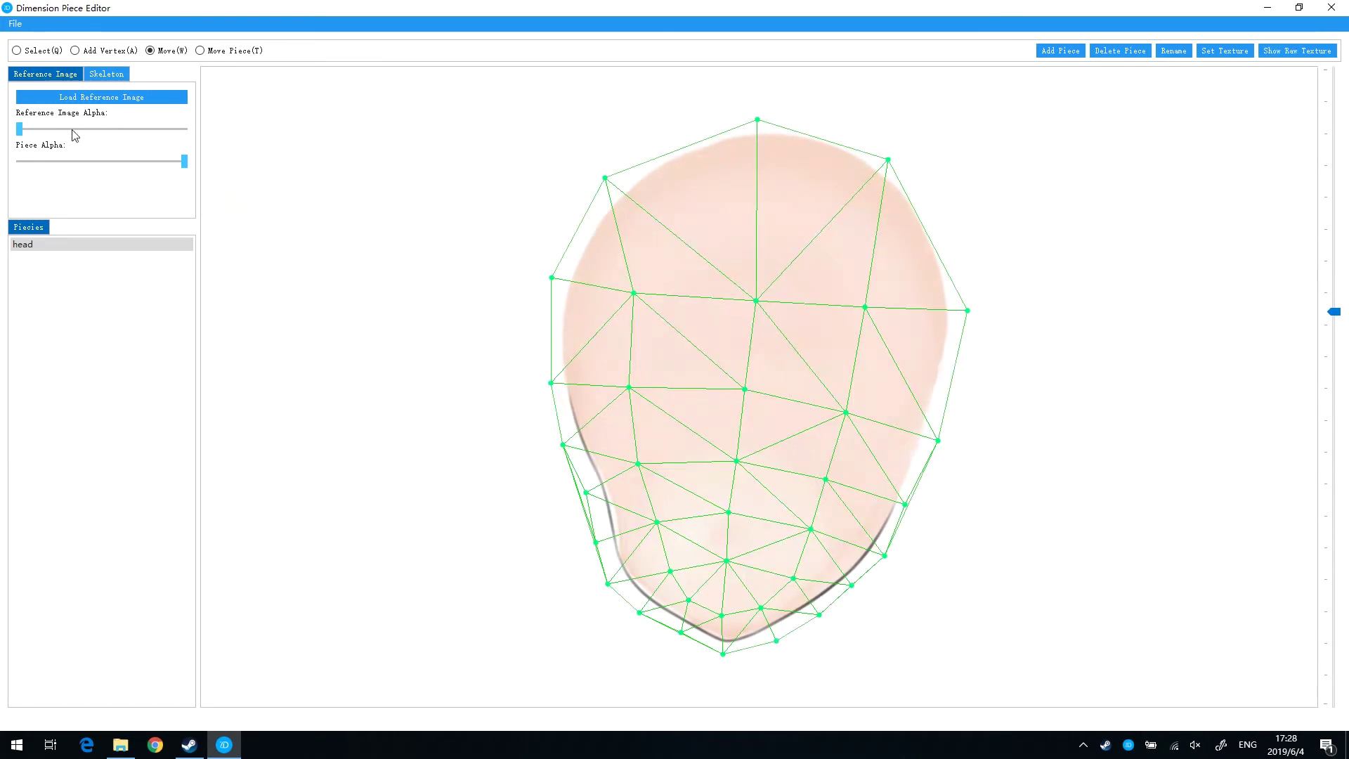
left_click_drag(18, 129, 217, 136)
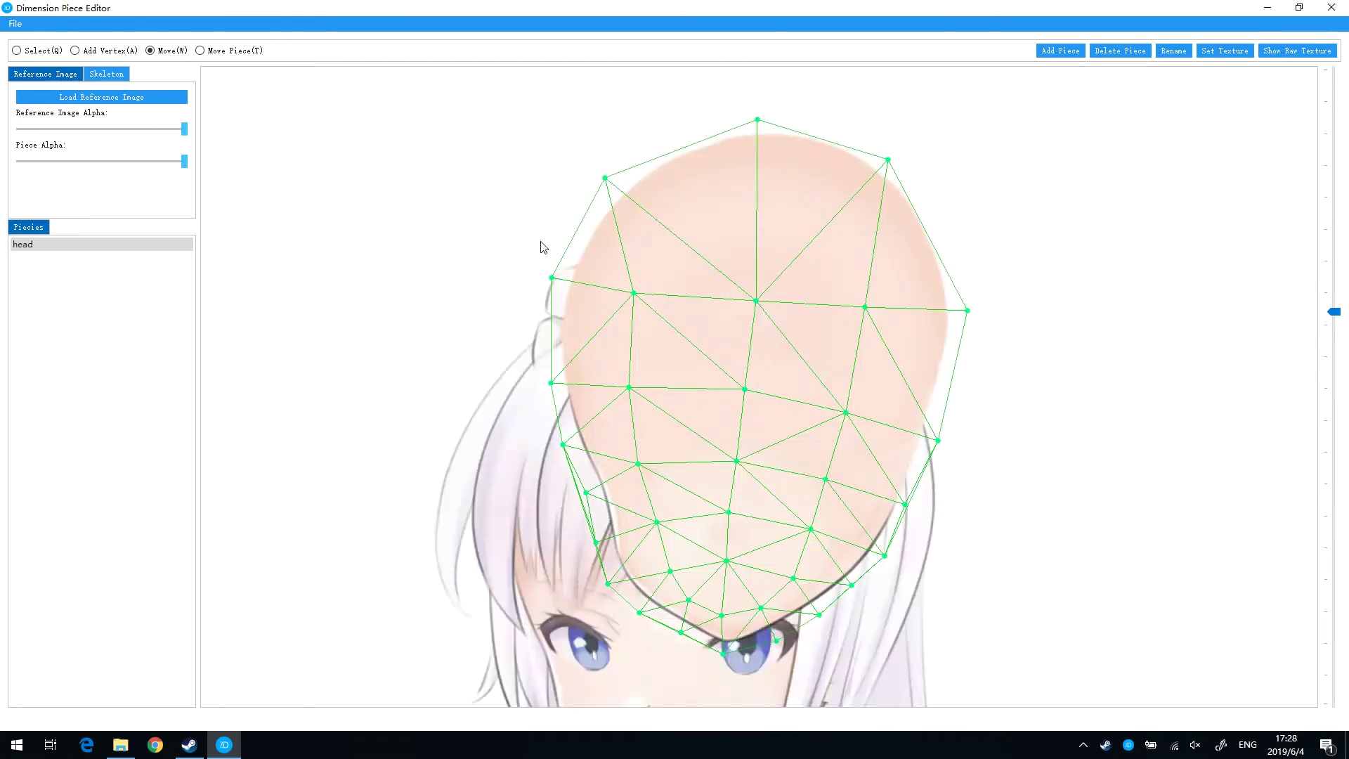
scroll(791, 365, "down", 5)
left_click(201, 51)
left_click_drag(741, 190, 693, 350)
left_click_drag(184, 162, 618, 300)
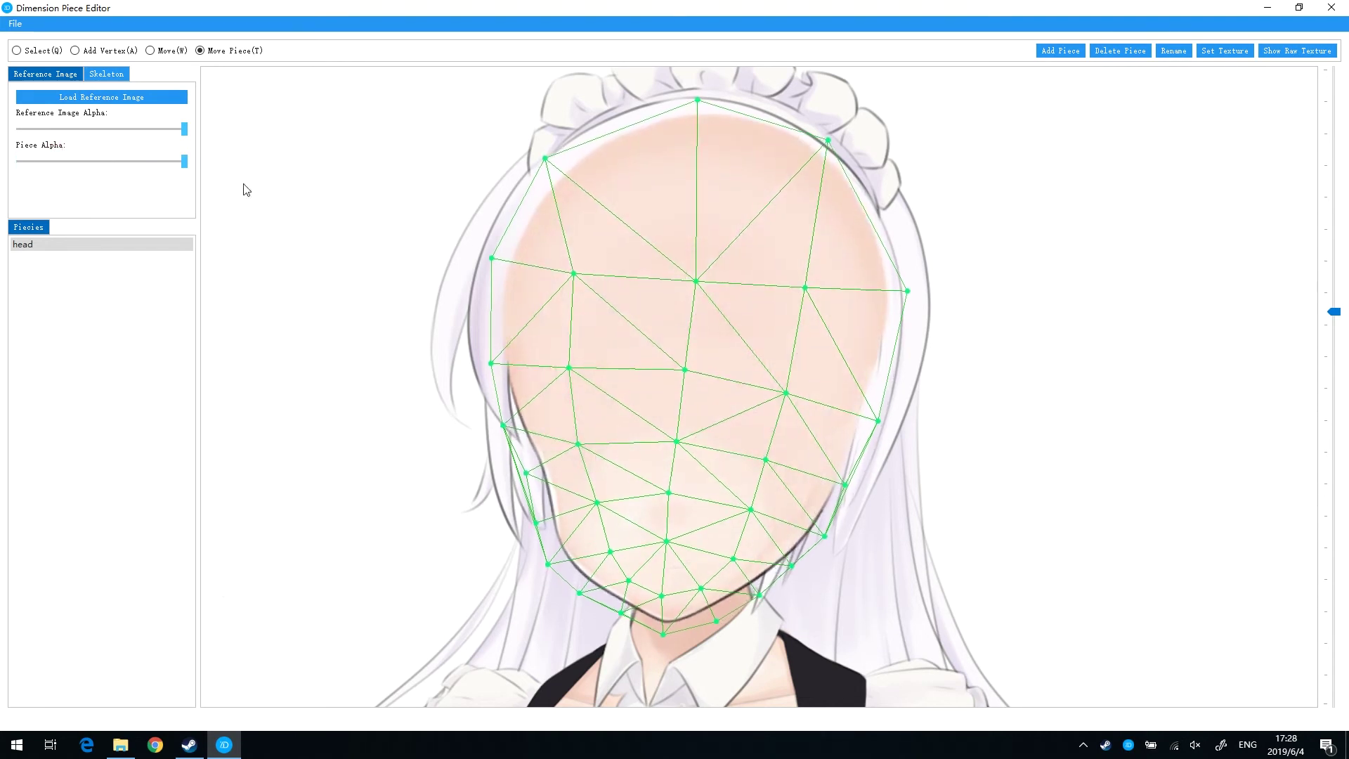
left_click_drag(186, 163, 361, 160)
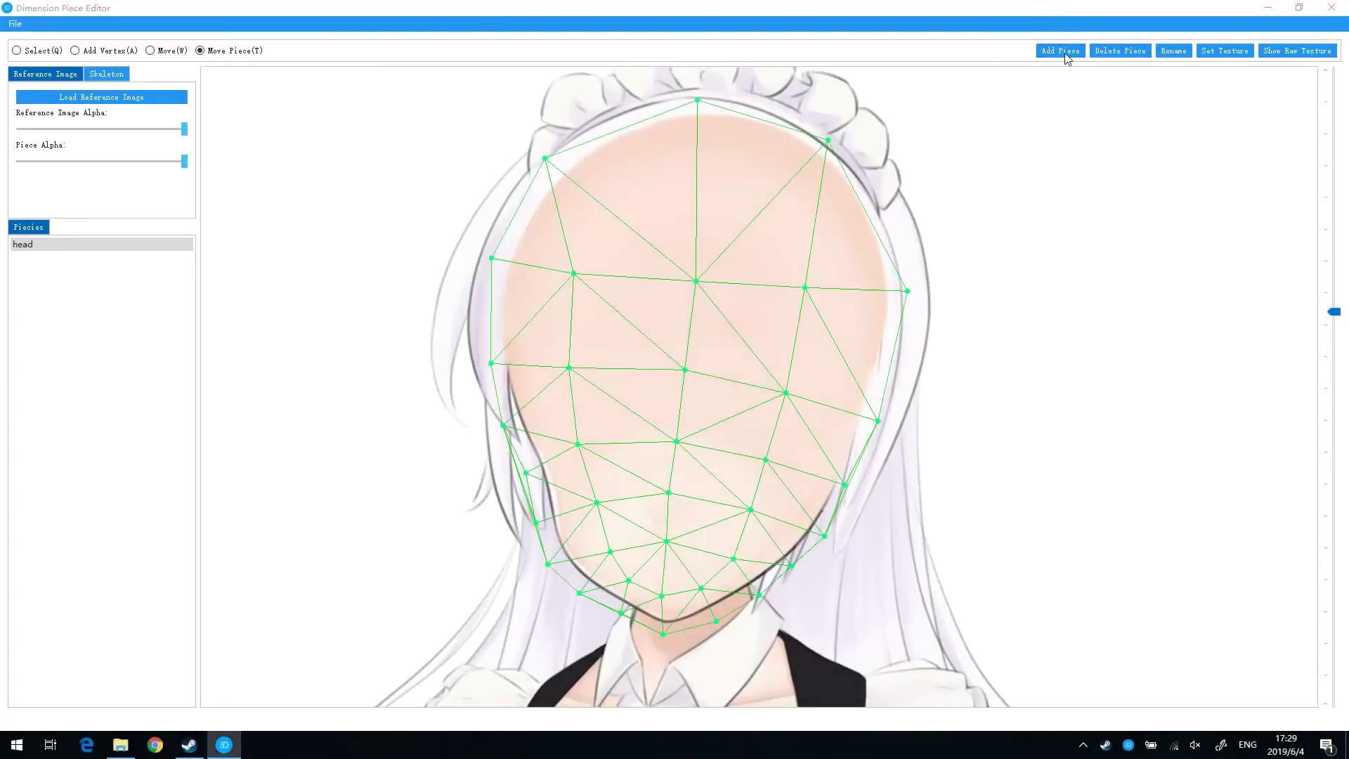
- Add a second piece named hand and fade the reference image out completely to expose the arm in the texture
left_click(1065, 53)
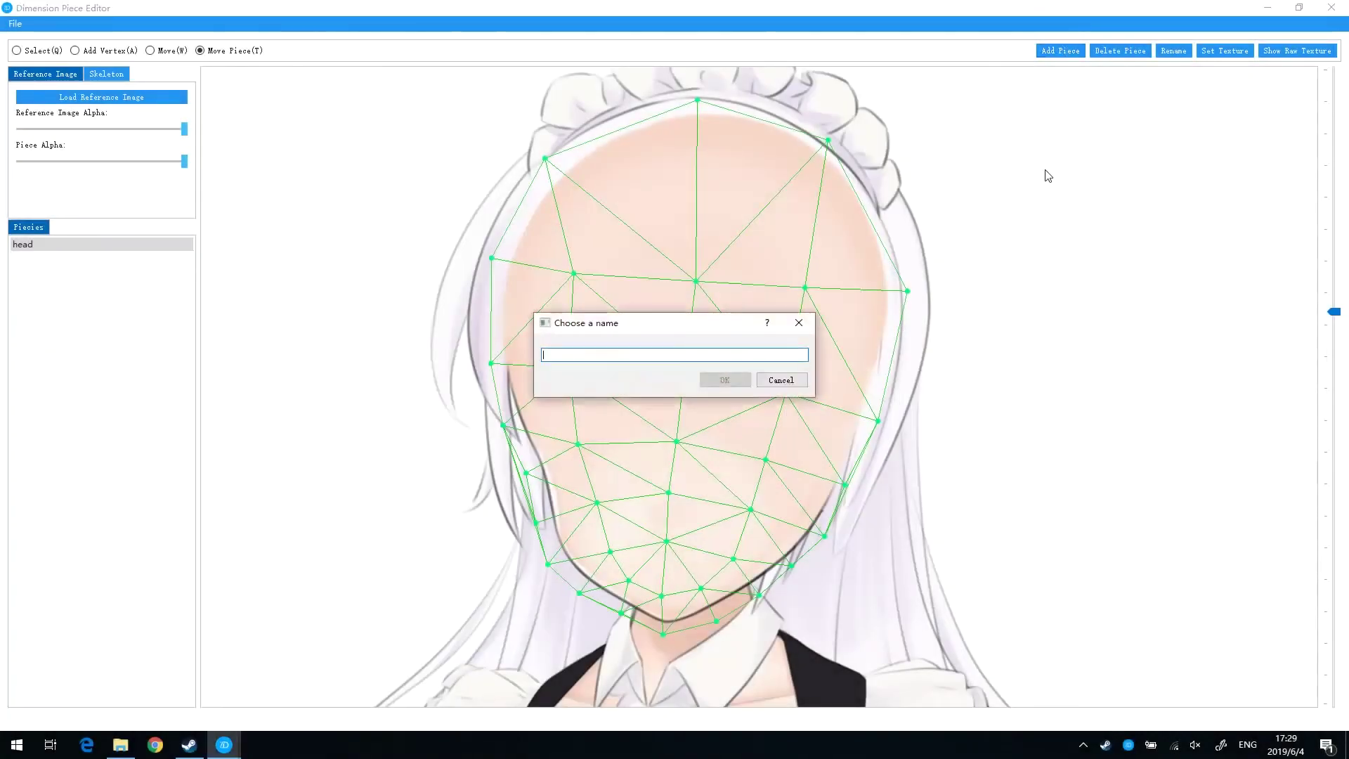
type("hand")
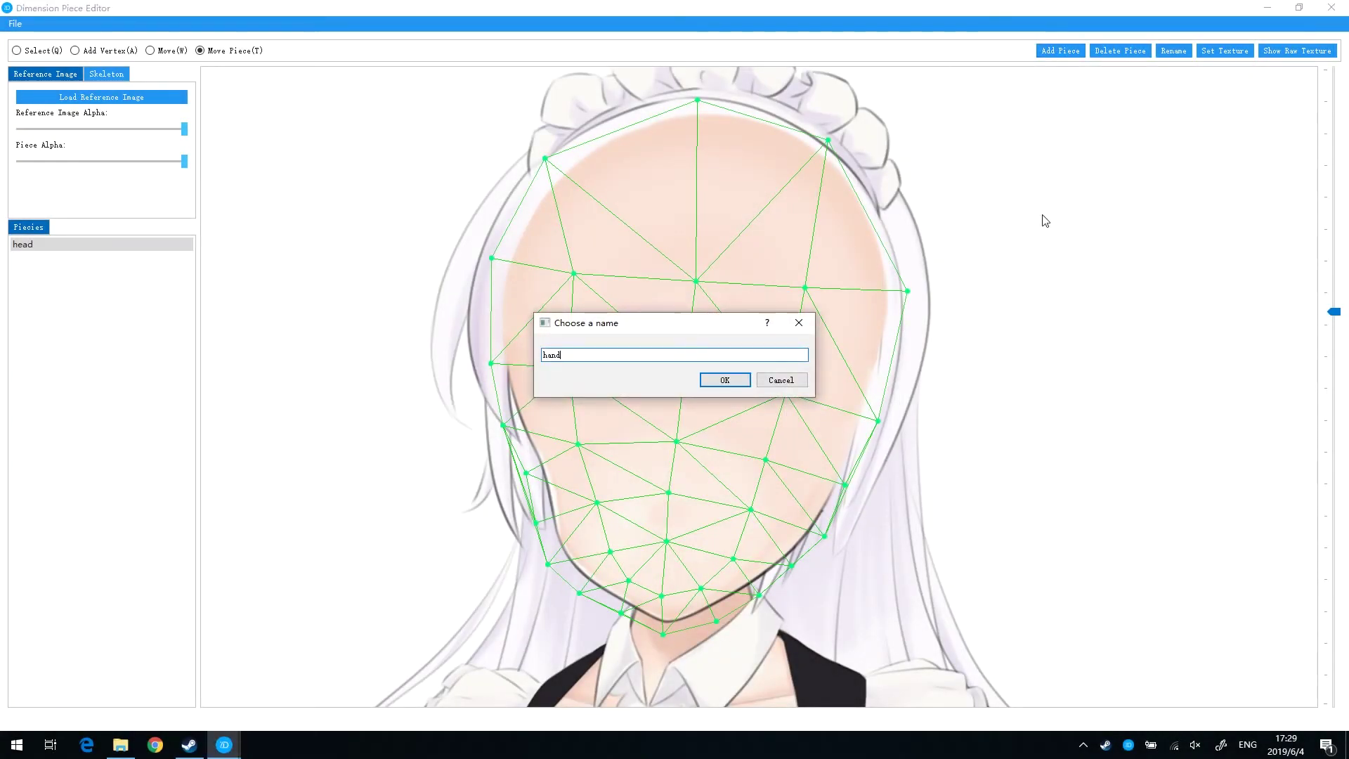
left_click(711, 383)
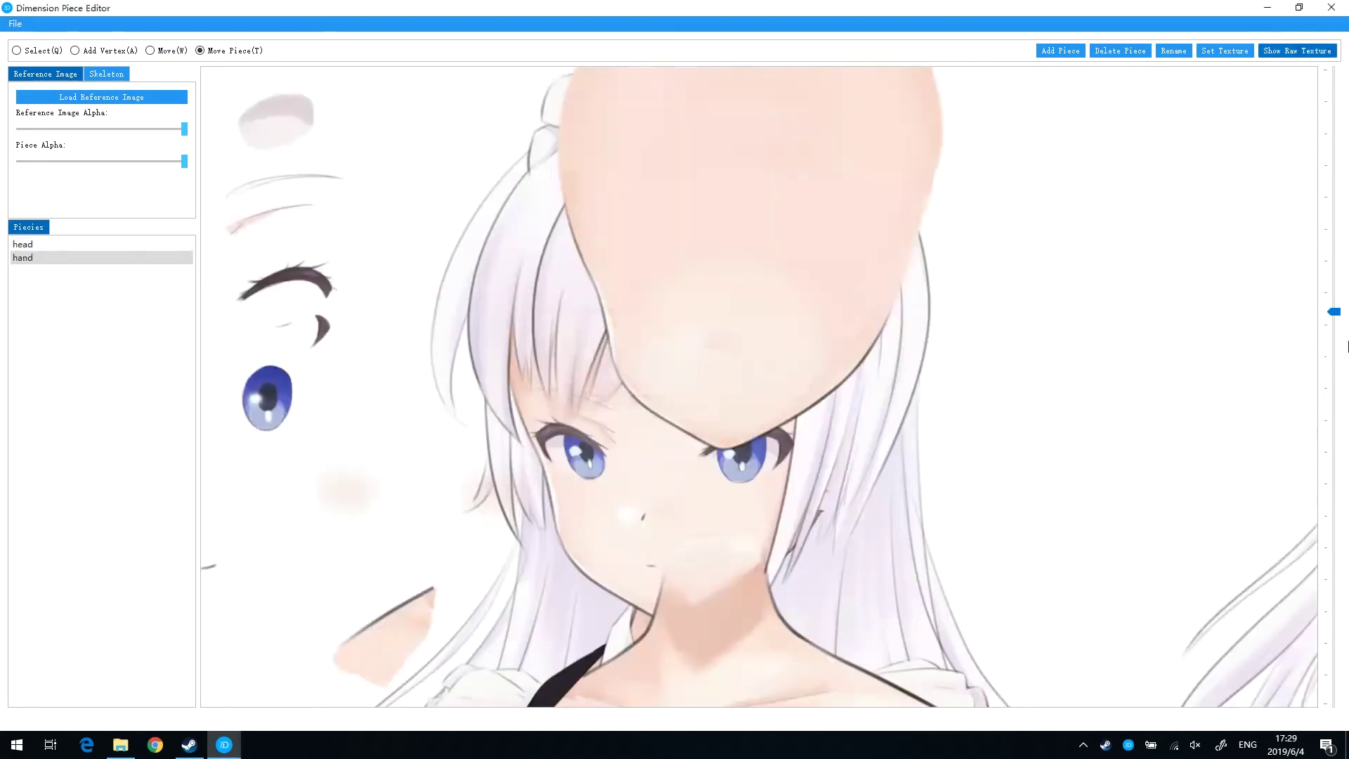
mouse_move(1334, 310)
left_mouse_down()
mouse_move(1329, 437)
mouse_move(1334, 392)
mouse_move(1333, 408)
left_mouse_up()
mouse_move(942, 488)
left_mouse_down()
mouse_move(669, 520)
mouse_move(709, 400)
left_mouse_up()
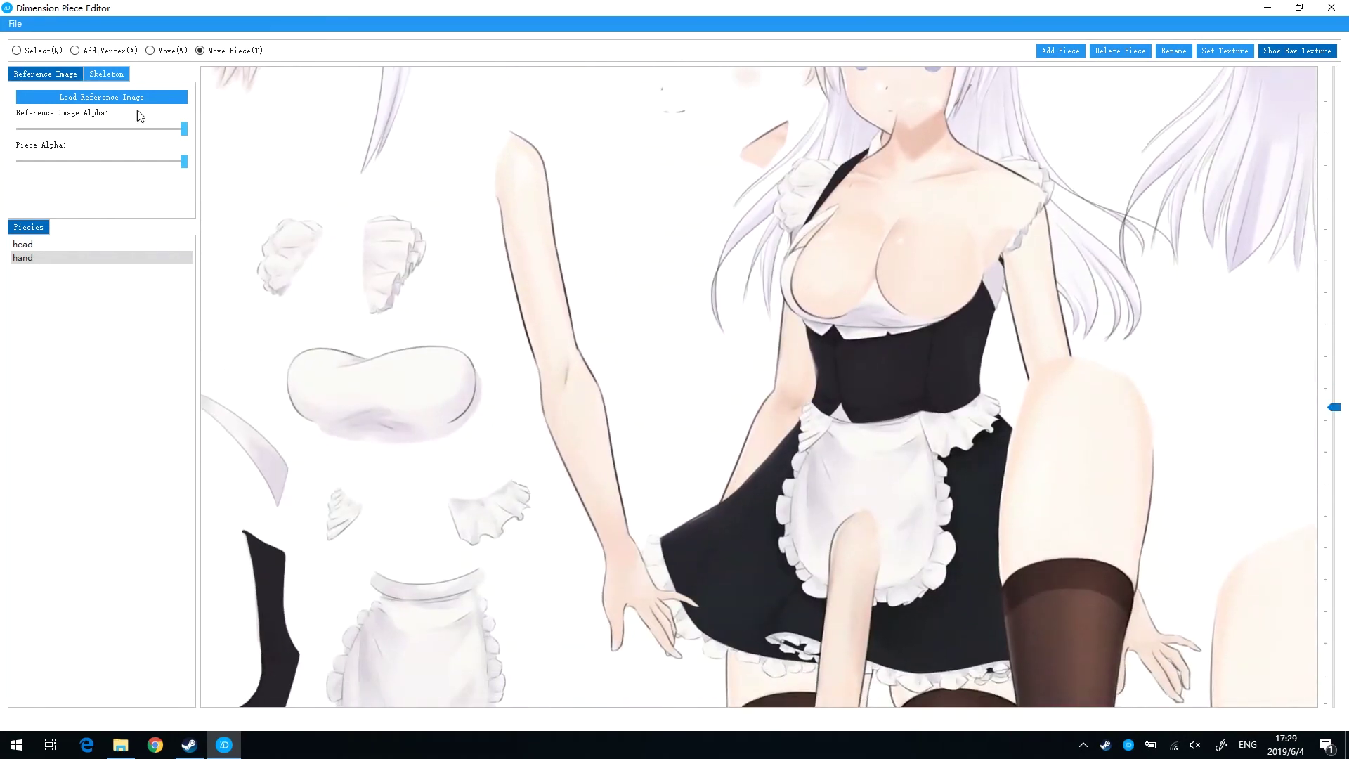
left_click_drag(184, 129, 19, 128)
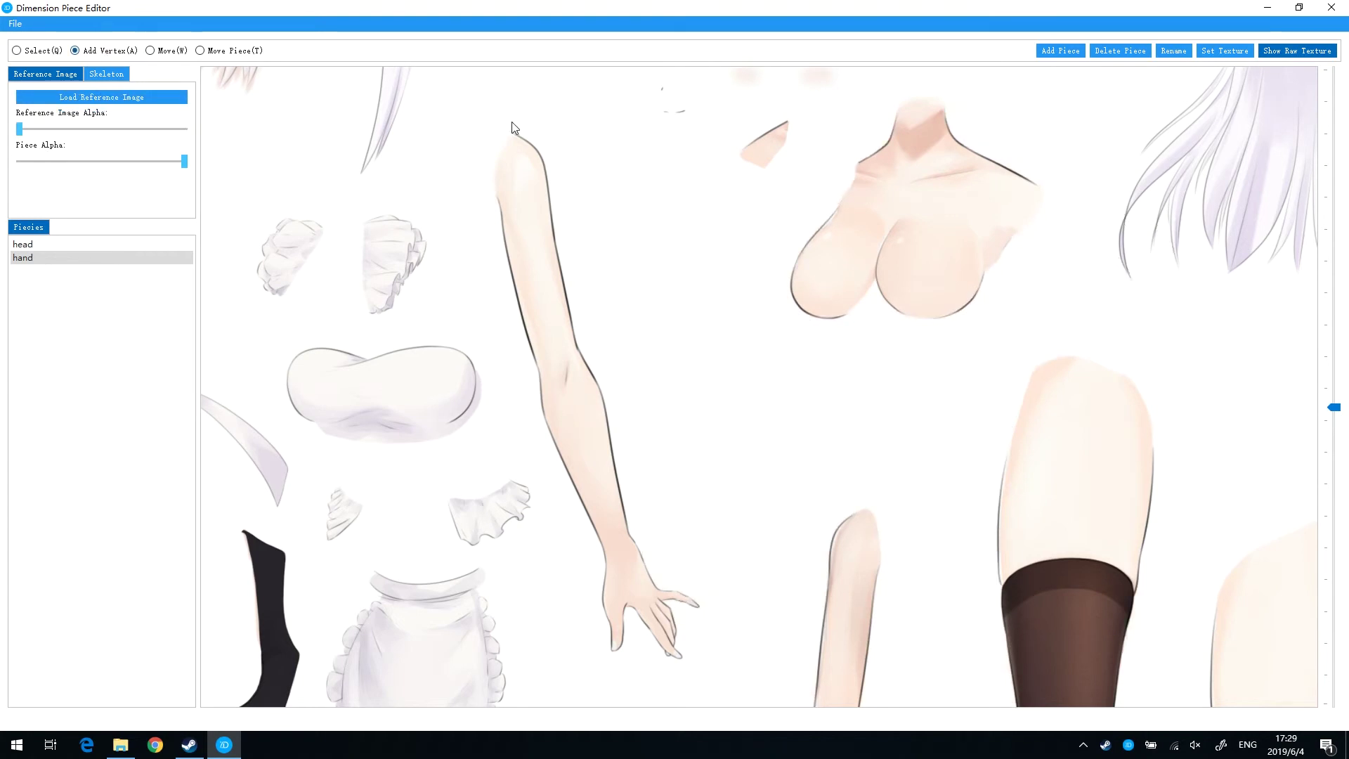
- Place outline vertices for the hand piece along the arm's right edge, from the shoulder past the elbow to the upper forearm
left_click(549, 143)
left_click(564, 187)
left_click(568, 247)
left_click(580, 307)
left_click(589, 330)
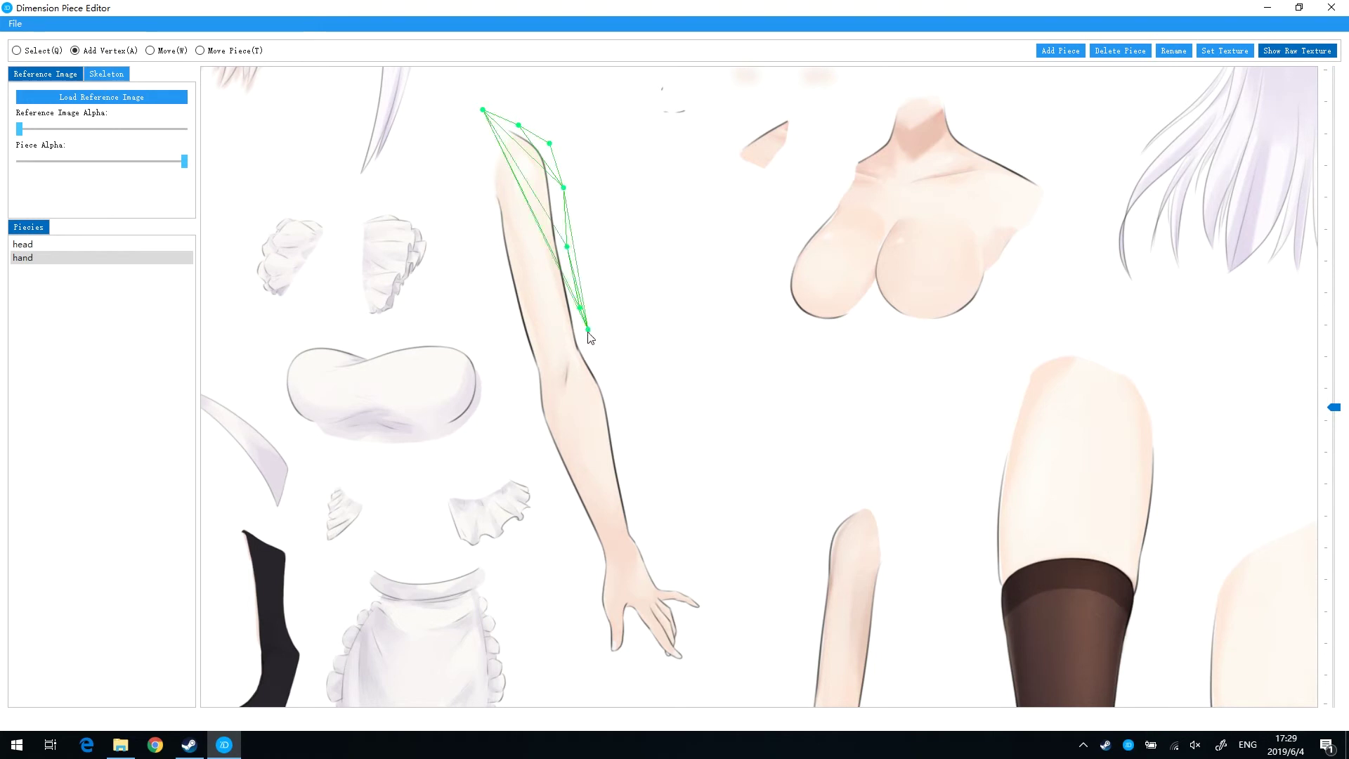
left_click(596, 351)
left_click(610, 374)
left_click(612, 422)
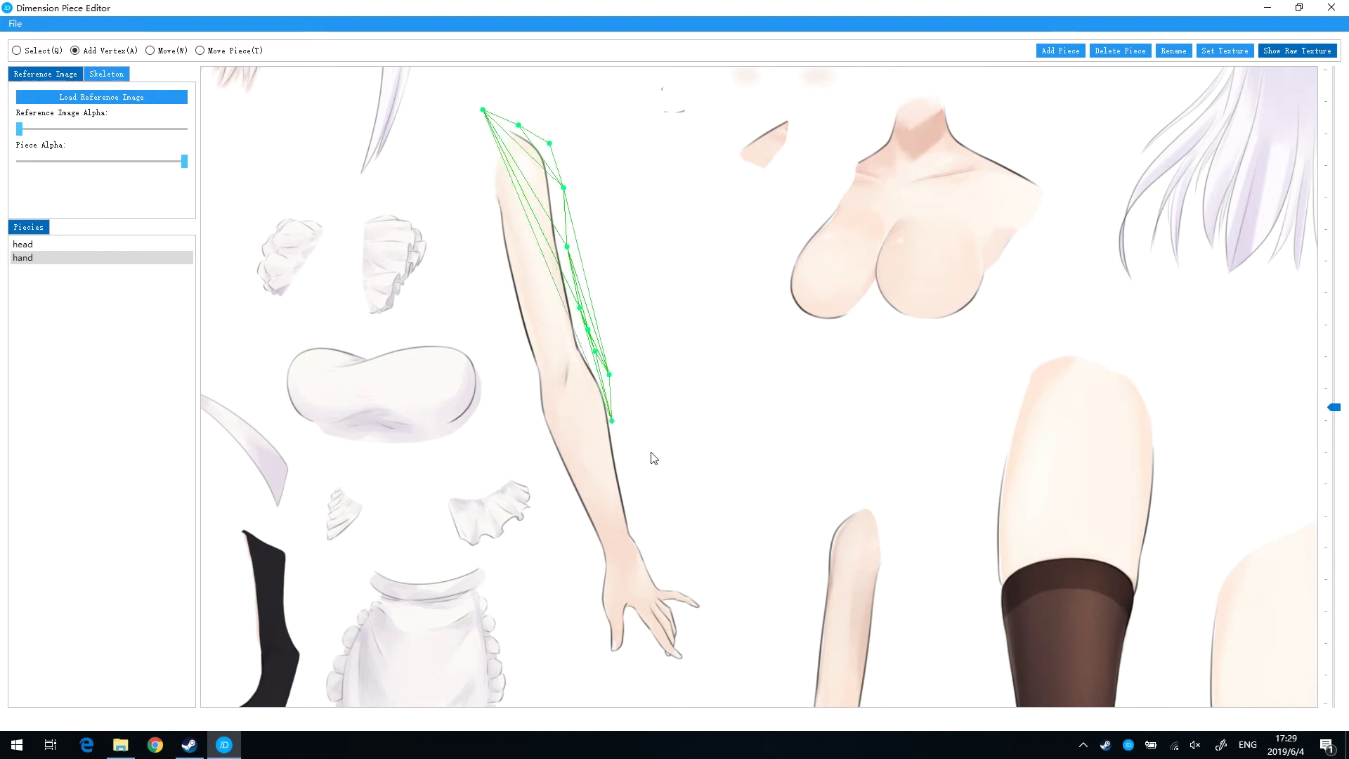
- Continue the outline vertices along the right side of the wrist and the back of the hand to the rightmost fingertip
left_click(631, 508)
left_click(633, 523)
left_click(644, 542)
left_click(653, 564)
left_click(666, 579)
left_click(693, 587)
left_click(704, 615)
left_click(709, 604)
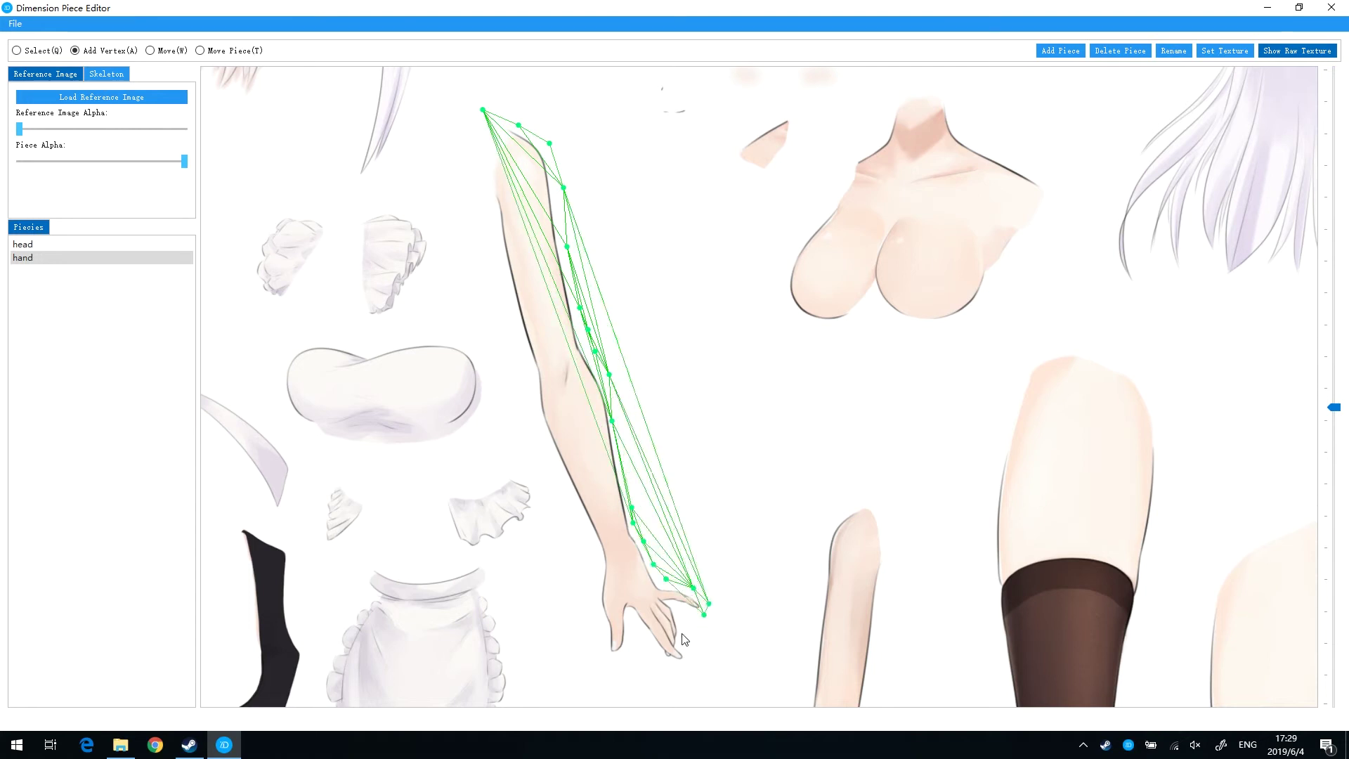
- Place outline vertices around the lower fingertips, between the fingers and around the thumb
left_click(688, 628)
left_click(688, 653)
left_click(681, 669)
left_click(660, 665)
left_click(635, 622)
left_click(642, 646)
left_click(627, 653)
left_click(611, 653)
left_click(592, 635)
- Place outline vertices up the left side of the palm, wrist and forearm
left_click(586, 598)
left_click(587, 568)
left_click(589, 550)
left_click(573, 524)
left_click(581, 536)
left_click(539, 438)
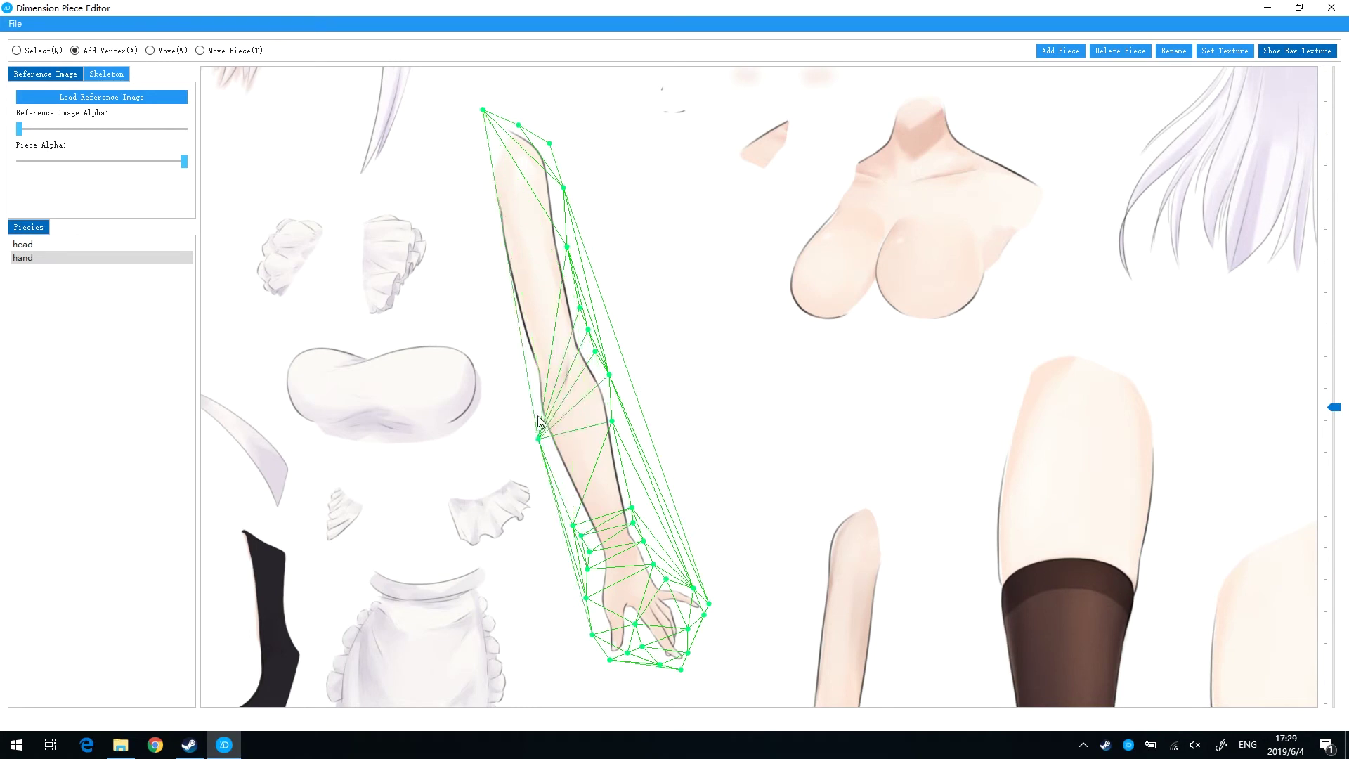
- Finish the outline vertices up the arm's left edge, from below the elbow to the shoulder
left_click(530, 399)
left_click(520, 367)
left_click(517, 344)
left_click(507, 315)
left_click(492, 250)
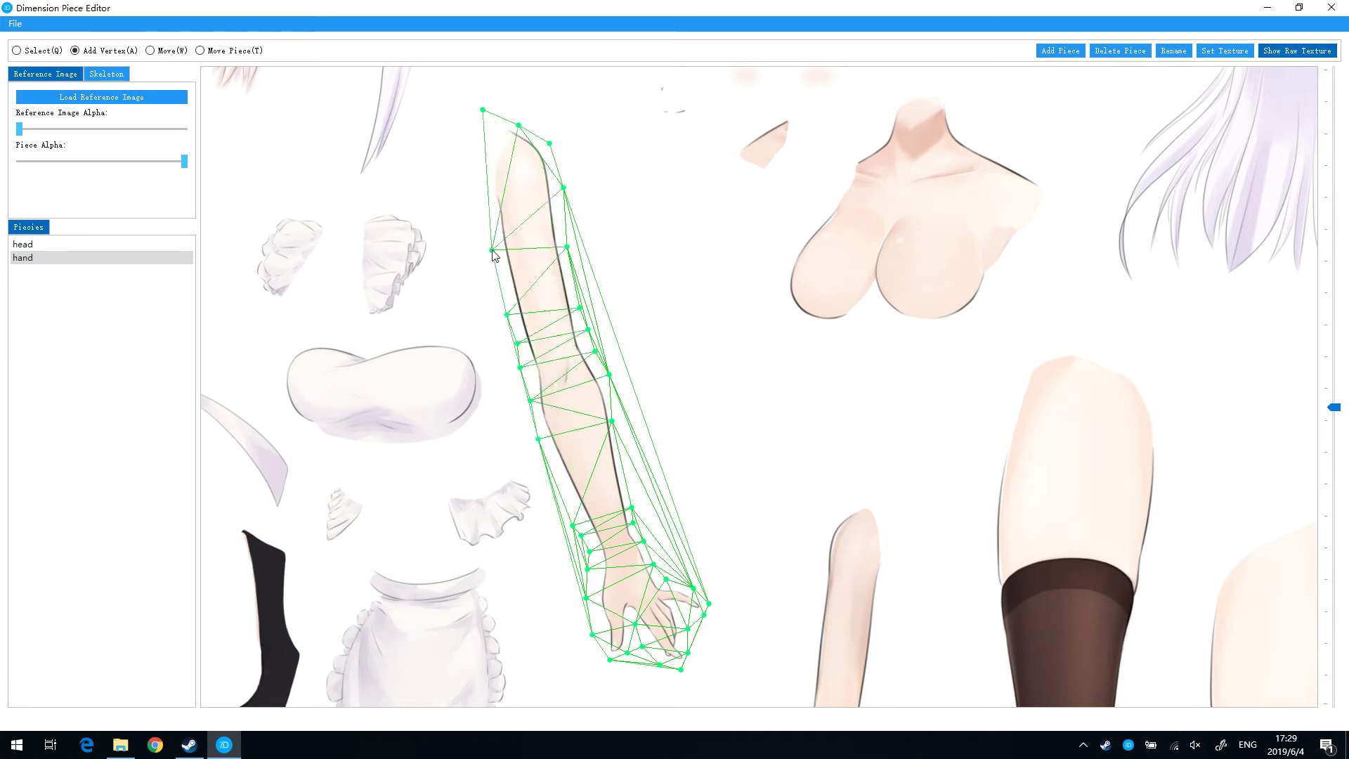
left_click(490, 205)
left_click(472, 184)
- Add interior vertices inside the upper arm, from the shoulder down to just above the elbow
left_click(526, 162)
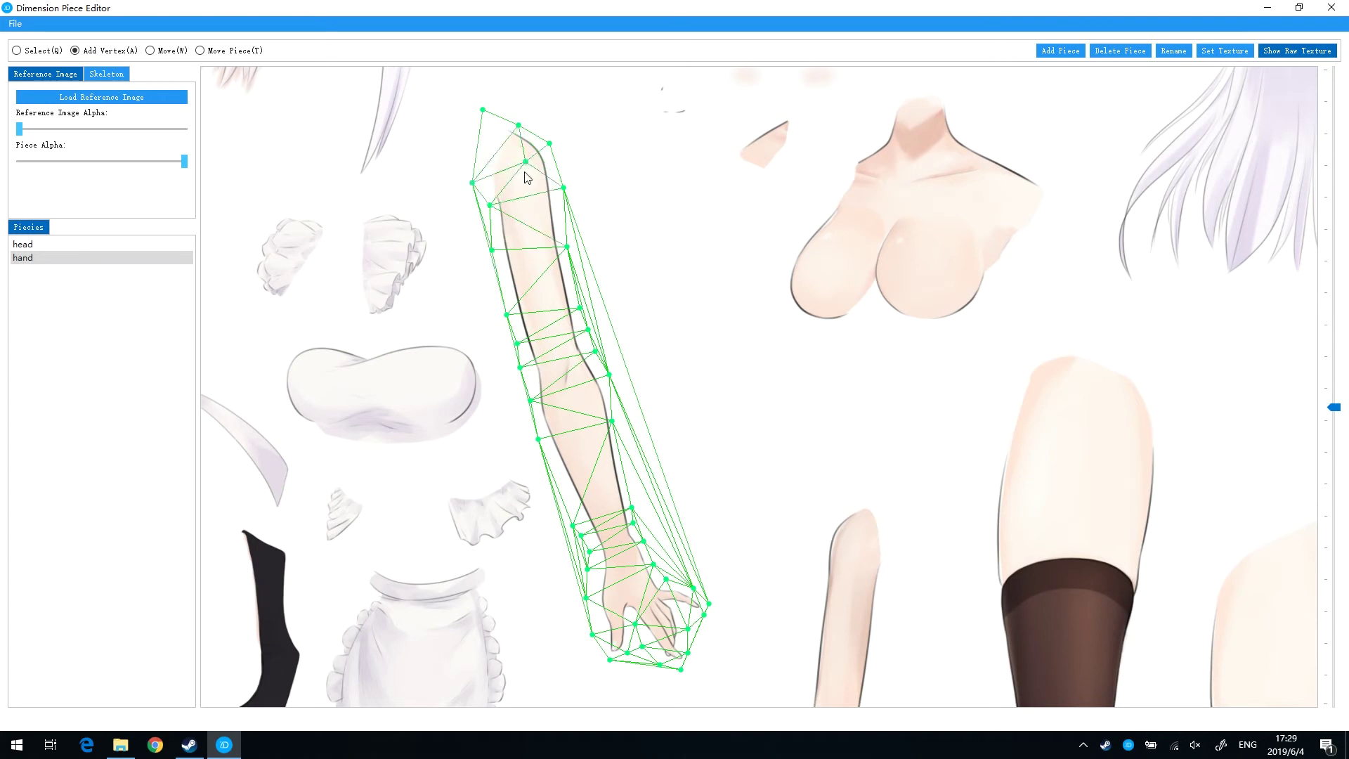
left_click(511, 184)
left_click(533, 211)
left_click(517, 232)
left_click(544, 289)
left_click(542, 331)
left_click(559, 326)
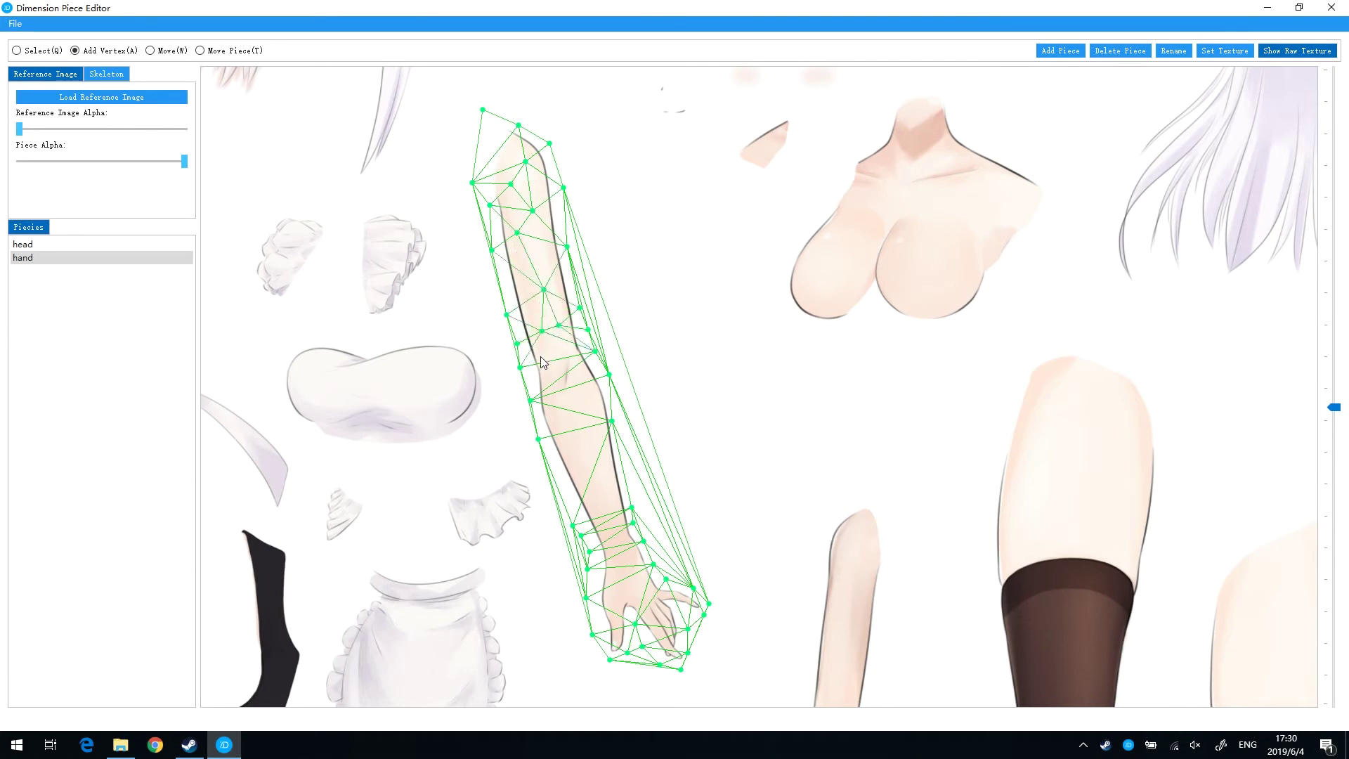
- Add interior vertices around the elbow and in the middle of the forearm
left_click(567, 341)
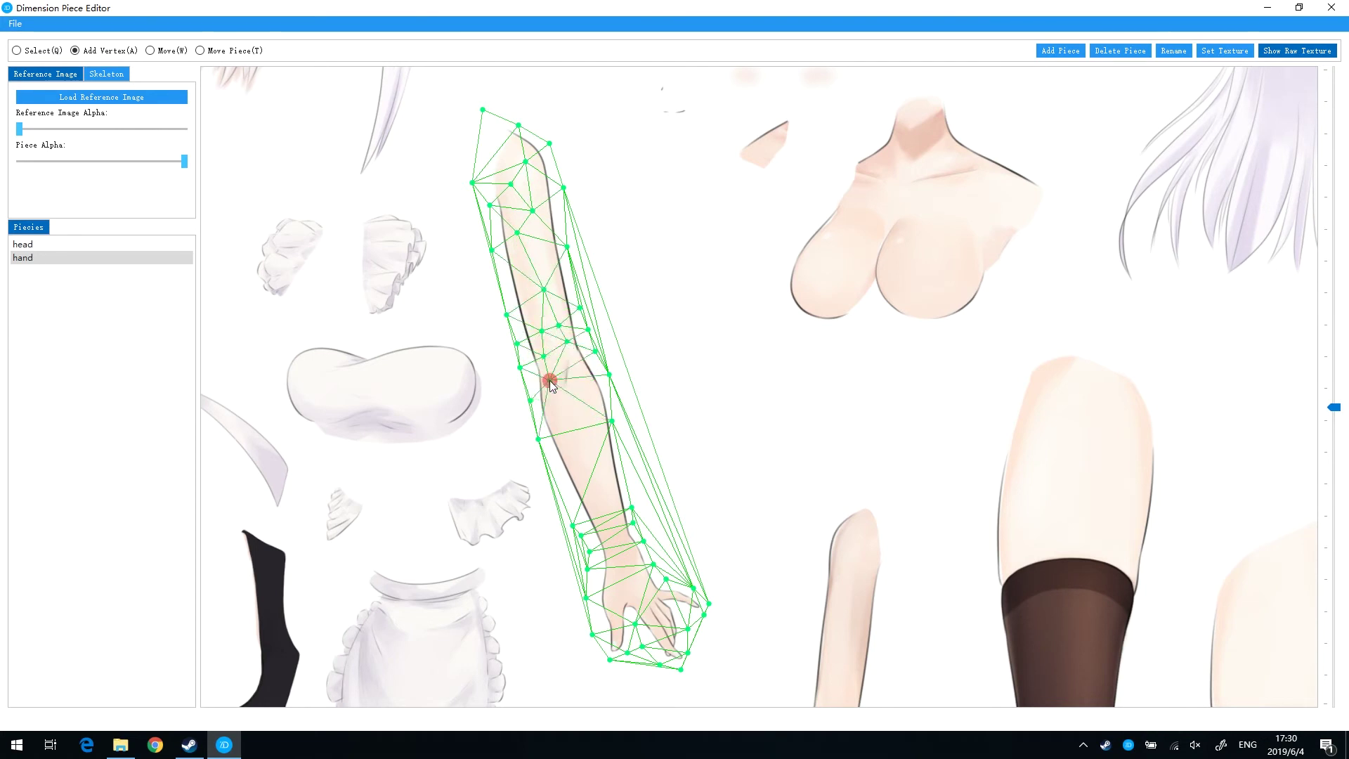
left_click(563, 404)
left_click(576, 400)
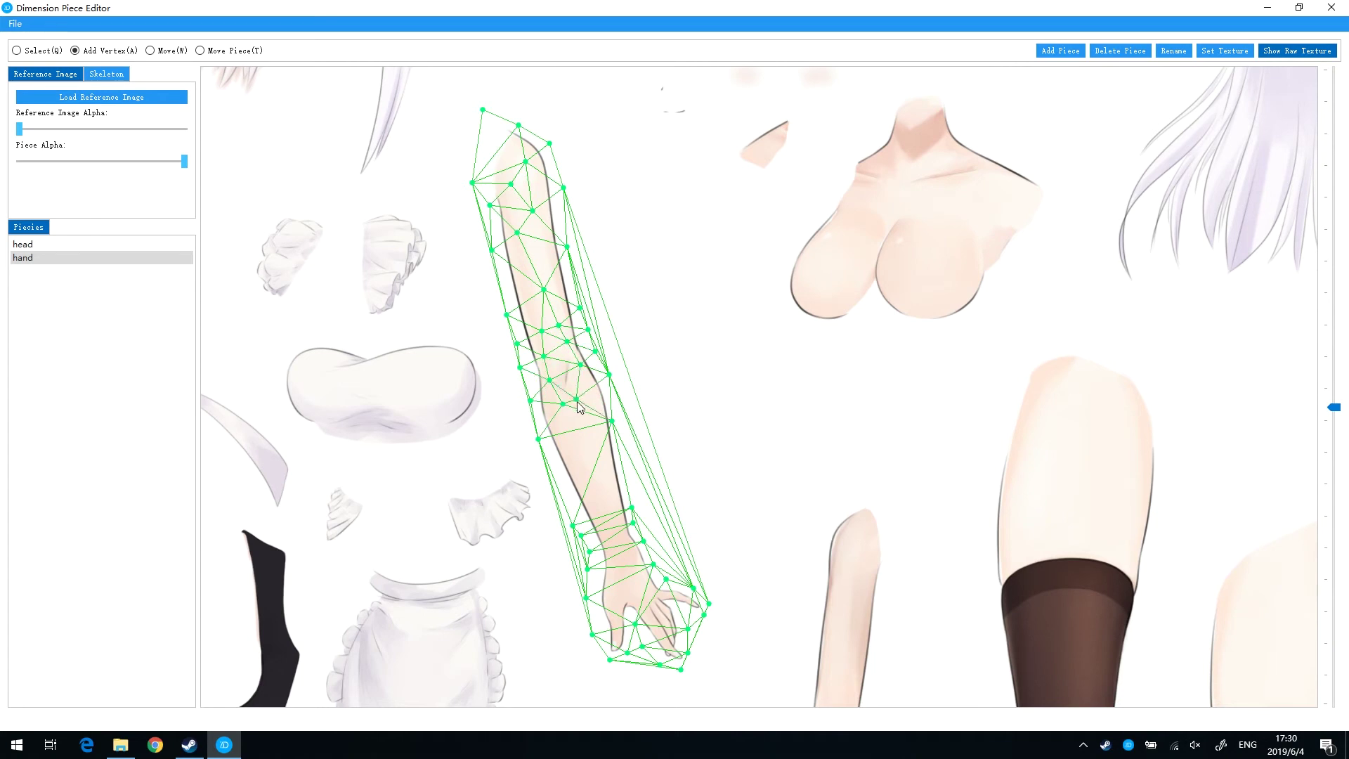
left_click(585, 449)
- Add a dense cluster of interior vertices around the wrist
left_click(606, 508)
left_click(603, 524)
left_click(613, 517)
left_click(622, 535)
left_click(612, 540)
left_click(614, 564)
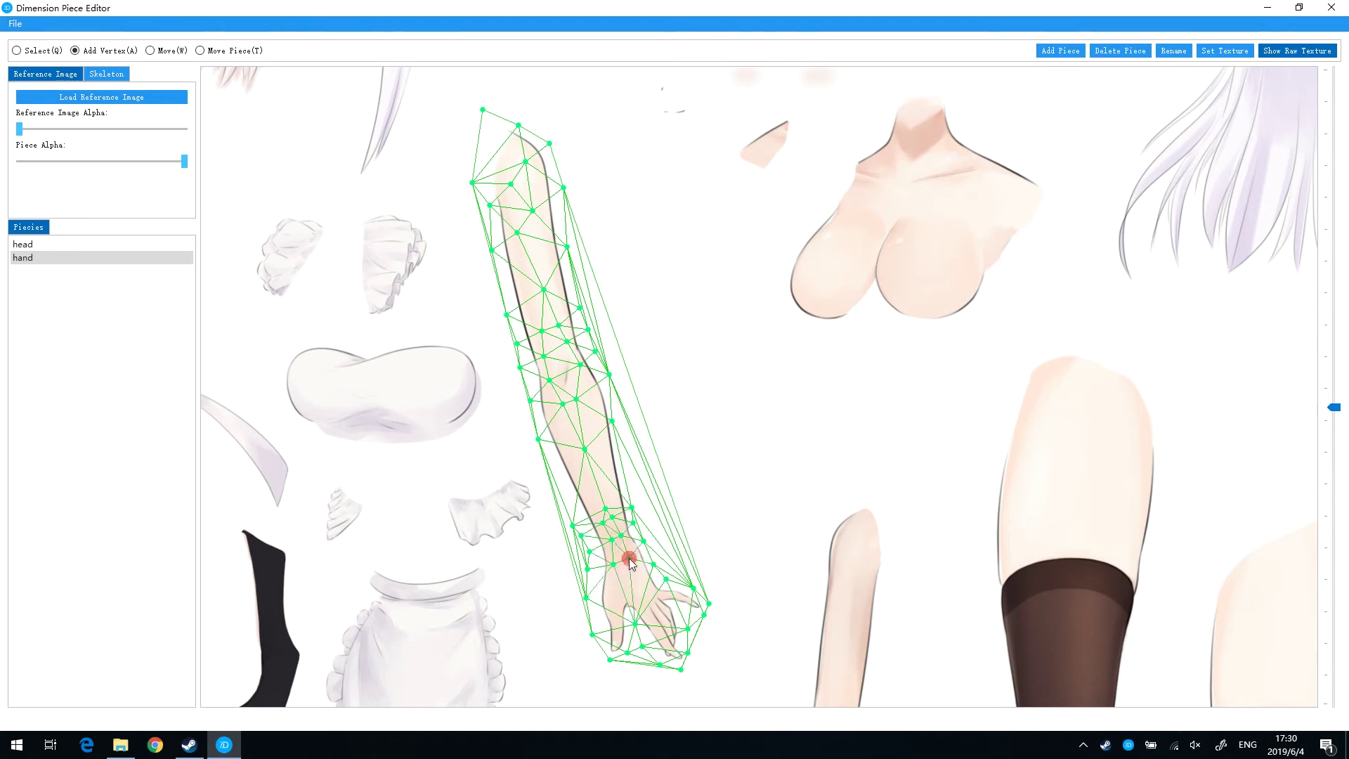
- Add interior vertices across the palm and at the base of the fingers and thumb
left_click(615, 600)
left_click(645, 587)
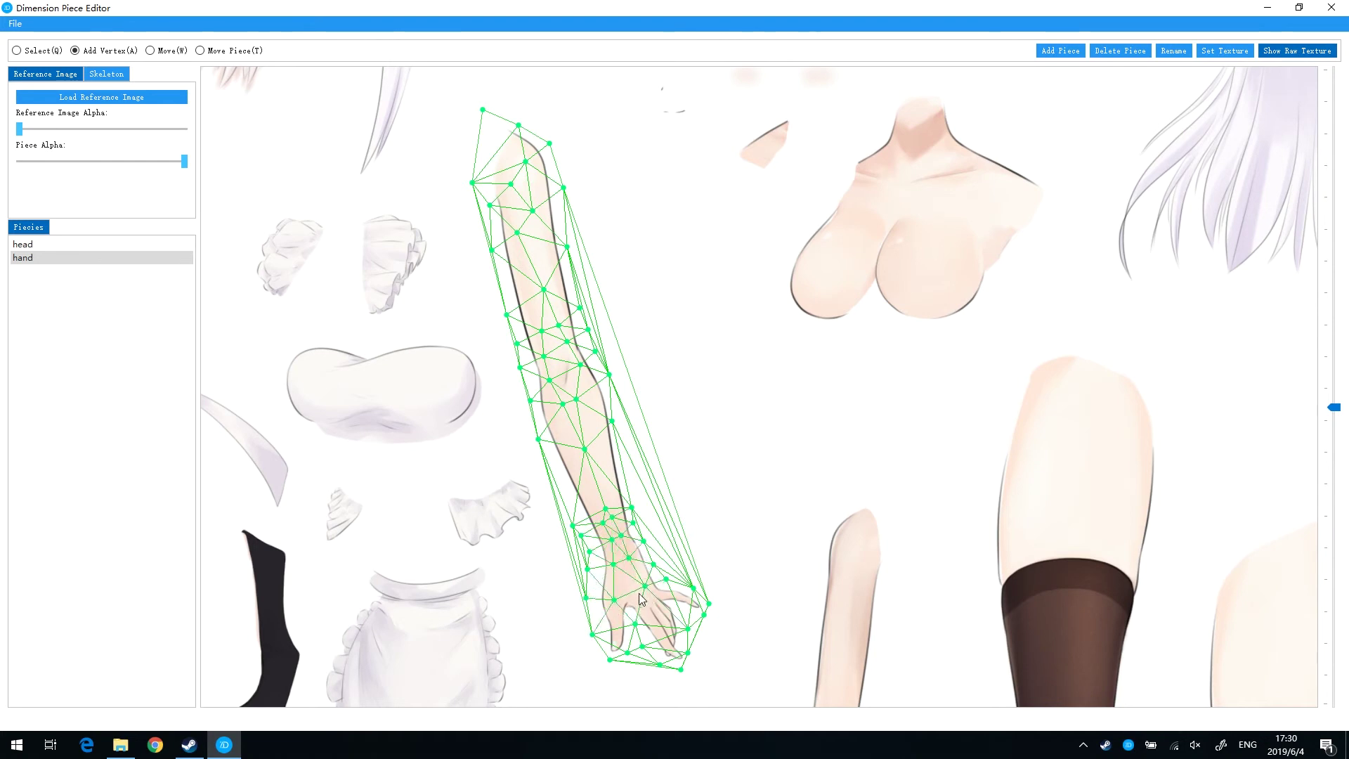
left_click(631, 593)
left_click(643, 613)
left_click(656, 601)
left_click(617, 627)
left_click(656, 628)
left_click(663, 622)
left_click(668, 612)
left_click(678, 599)
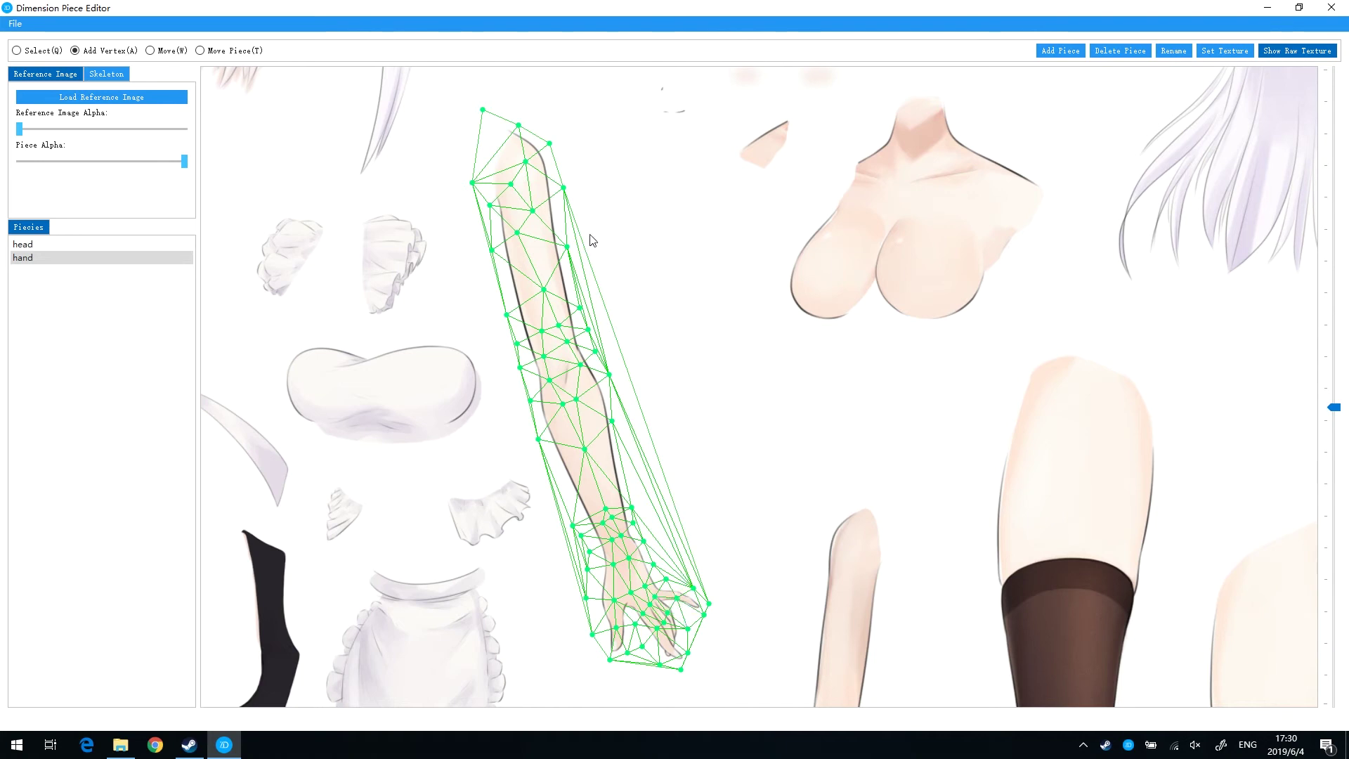
- Reposition the interior vertices near the shoulder and add another one in the middle of the upper arm
left_click(151, 51)
left_click_drag(511, 185, 543, 201)
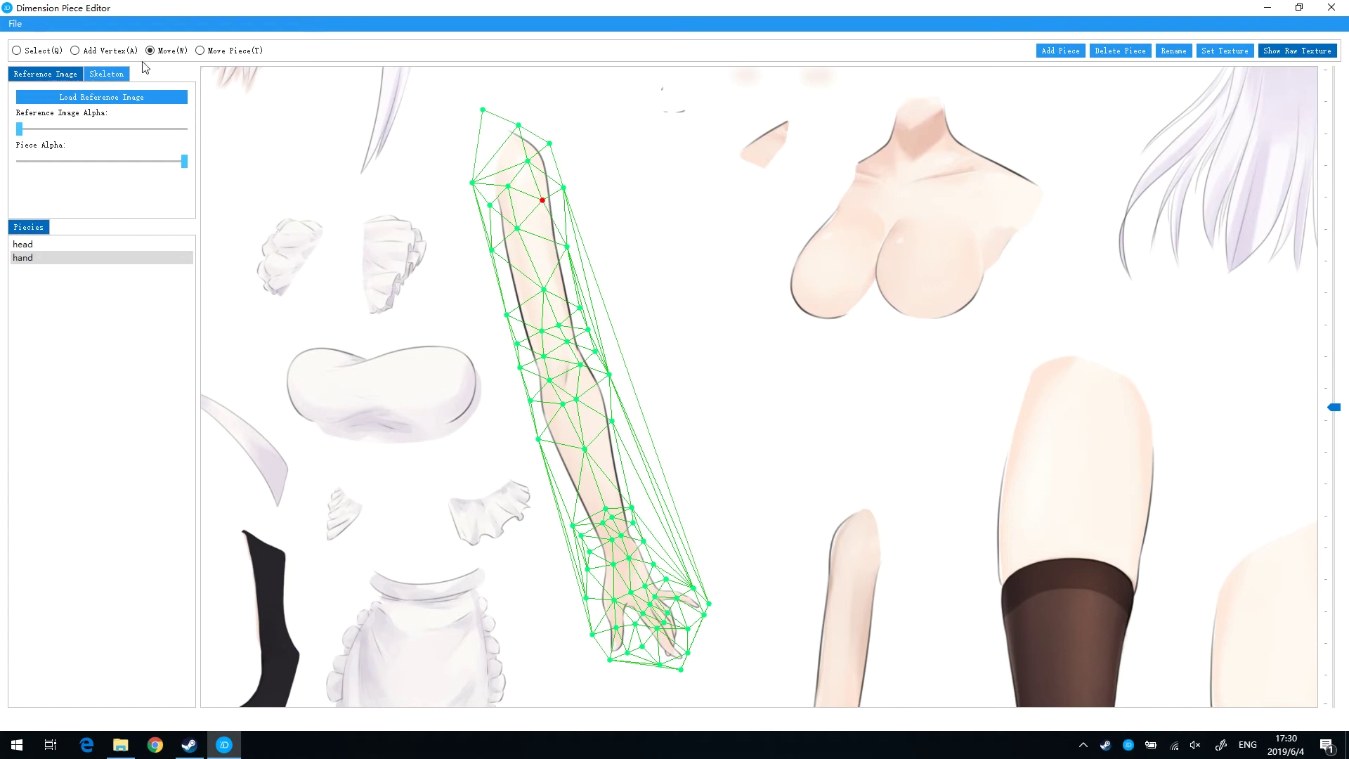
left_click(551, 252)
left_click(526, 268)
- Create a bone chain running from beside the shoulder through the shoulder, elbow and wrist to the fingertips
left_click(107, 74)
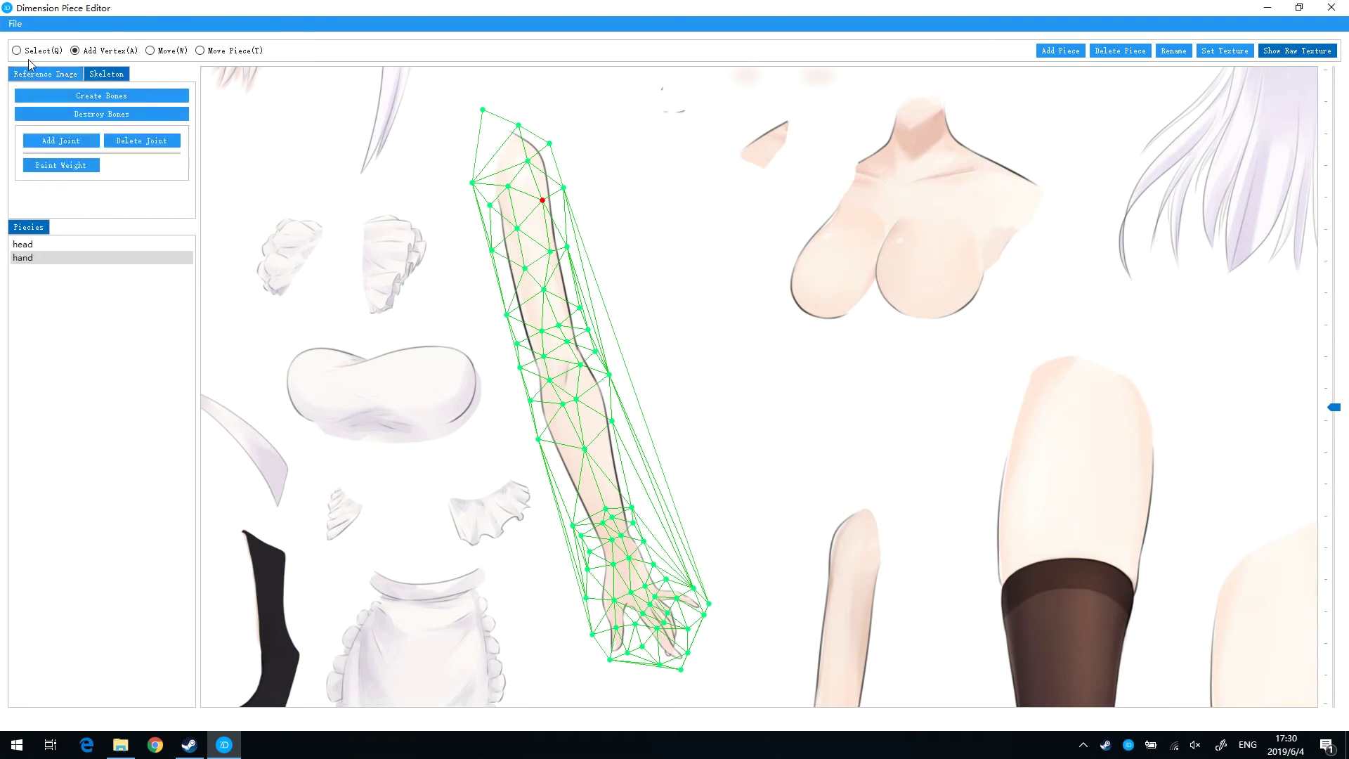
left_click(34, 51)
left_click(93, 102)
left_click(448, 130)
left_click(515, 171)
left_click(560, 372)
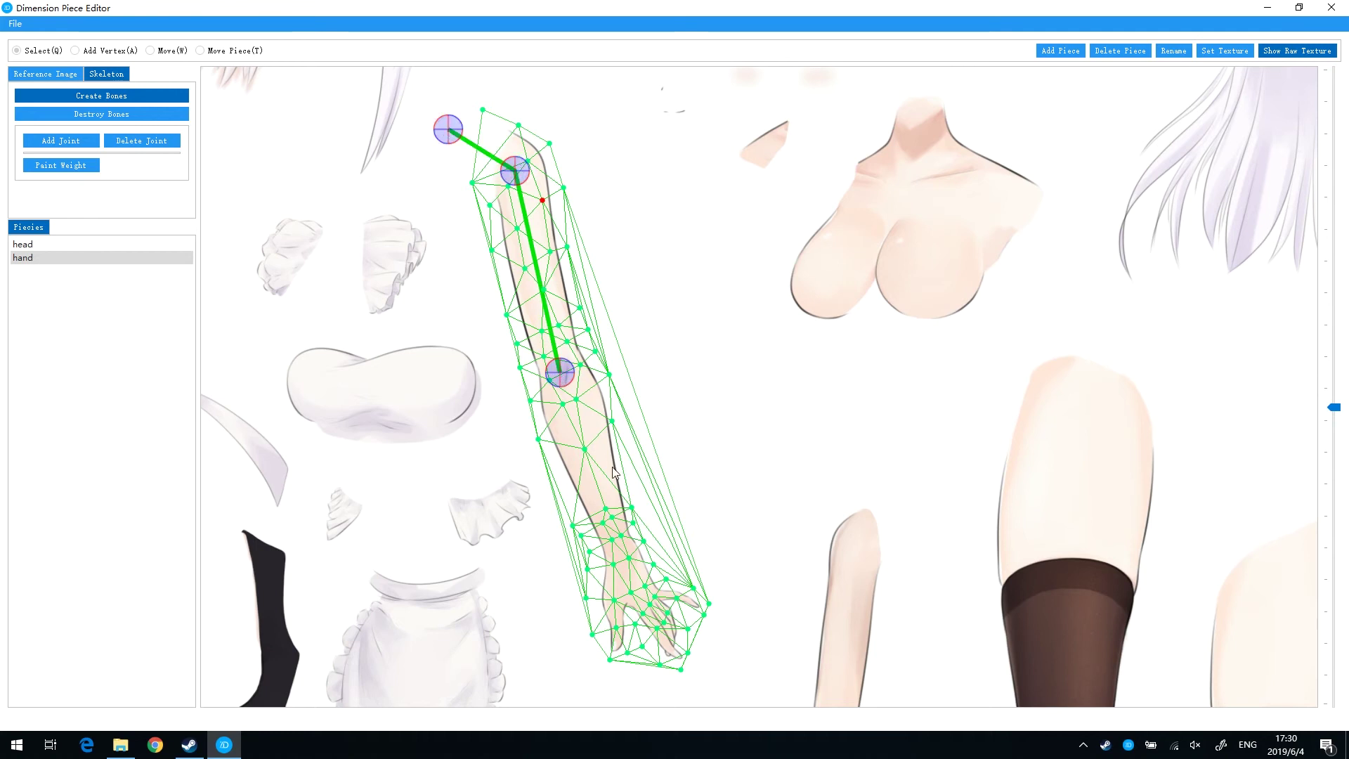
left_click(622, 550)
left_click(667, 642)
right_click(695, 410)
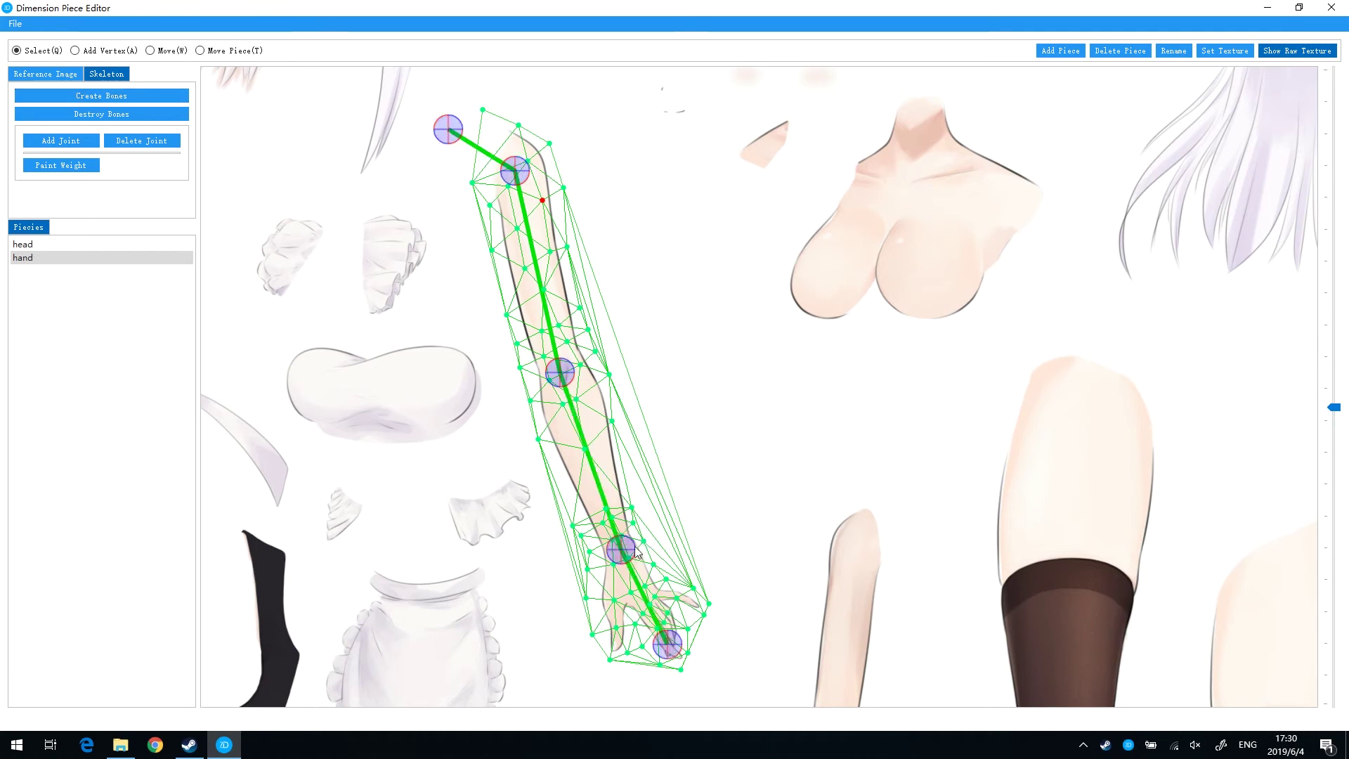
- Fine-tune the positions of the elbow, wrist and fingertip joints
left_click(163, 49)
left_click_drag(560, 378, 562, 376)
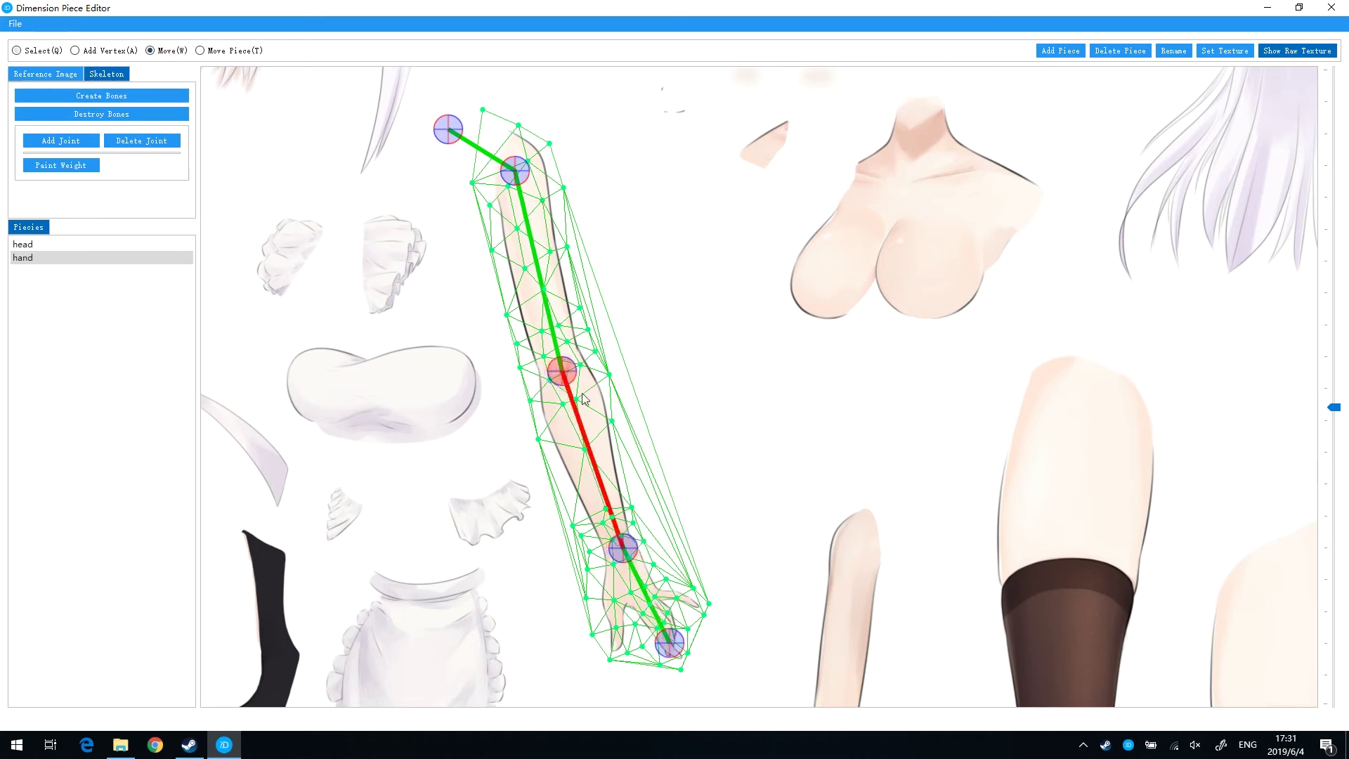
left_click_drag(623, 548, 620, 552)
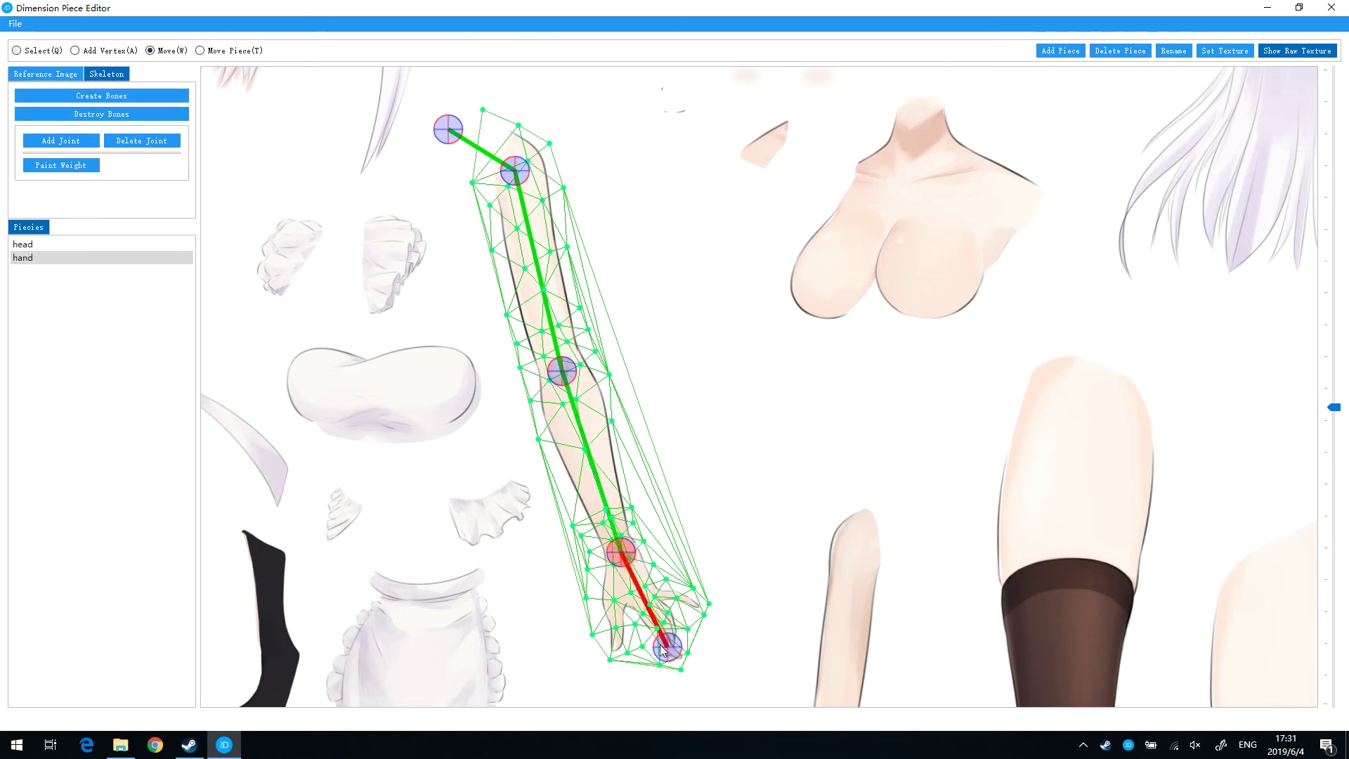
left_click_drag(670, 659, 672, 645)
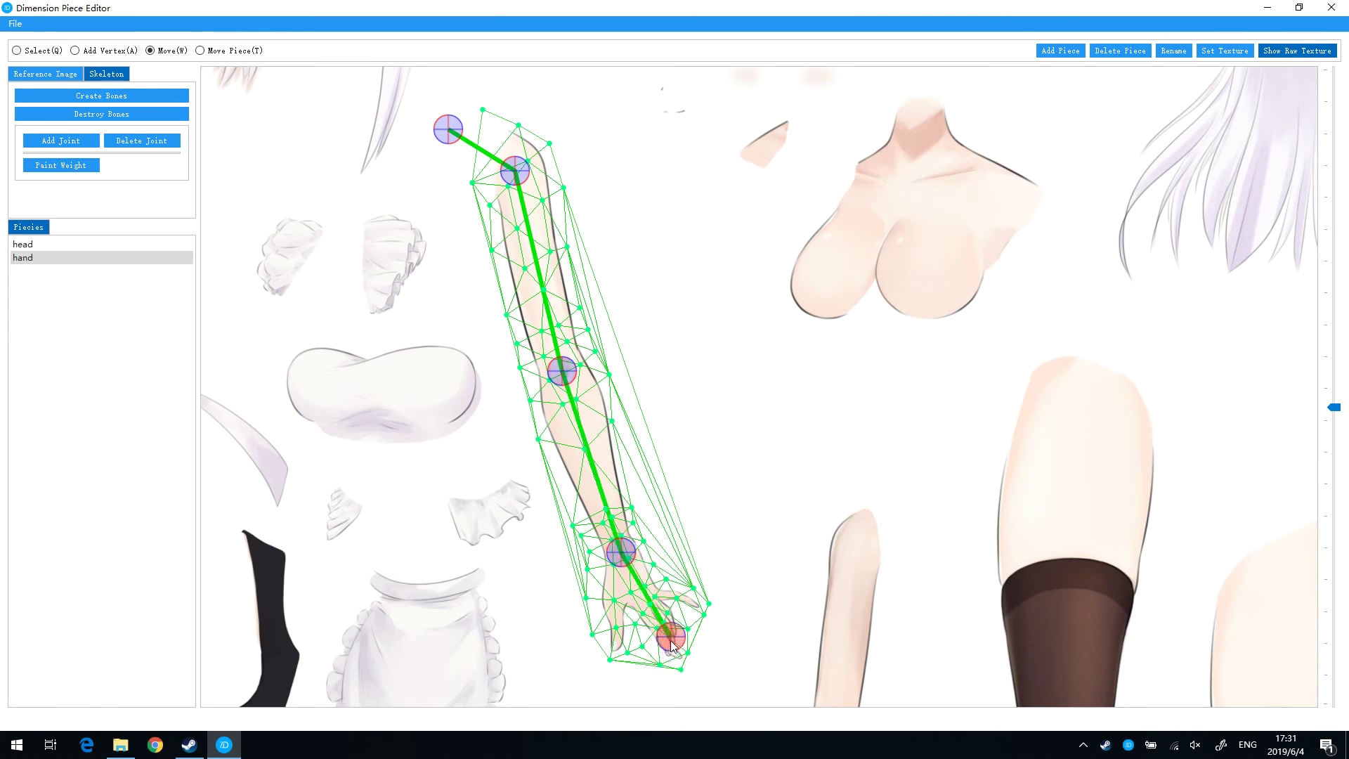
- Add a joint after the wrist, then place it in the palm and the end joint at the fingertips
left_click(633, 559)
left_click(65, 138)
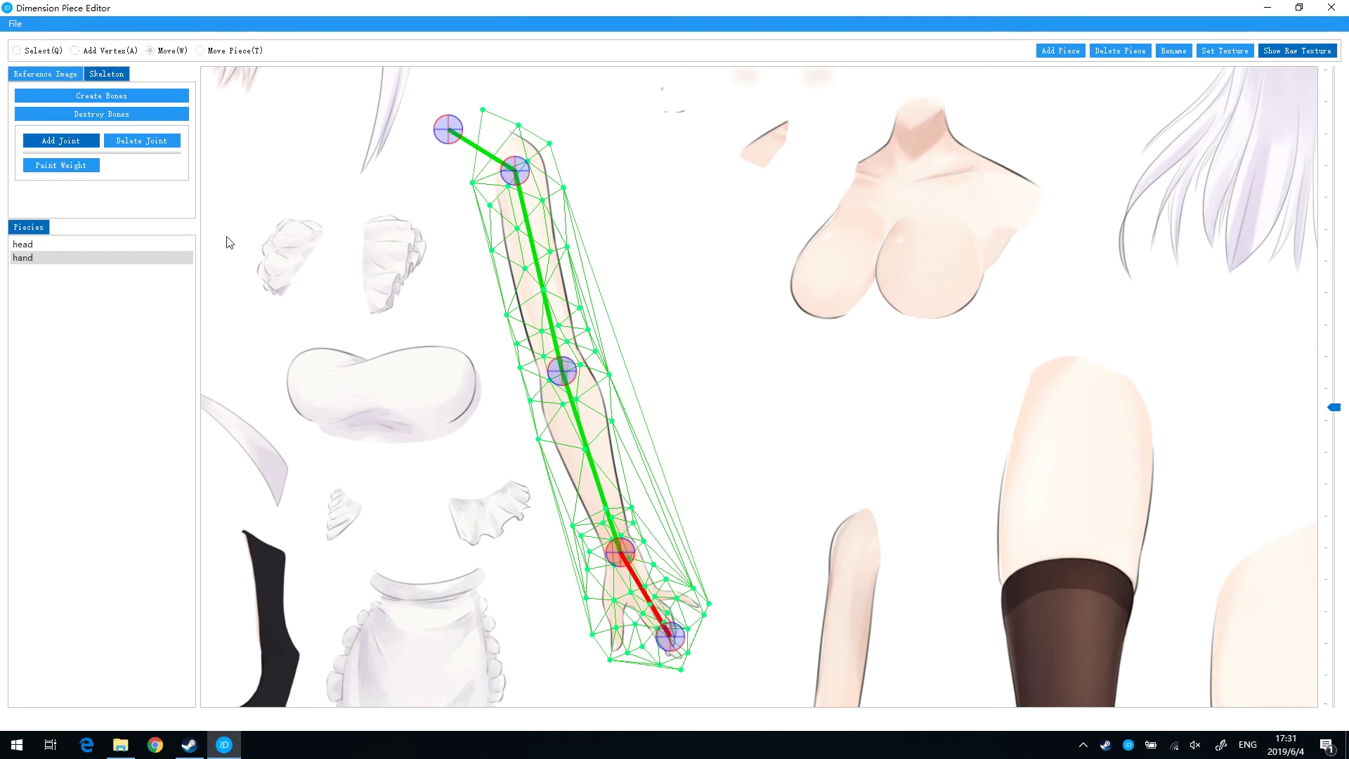
left_click(639, 589)
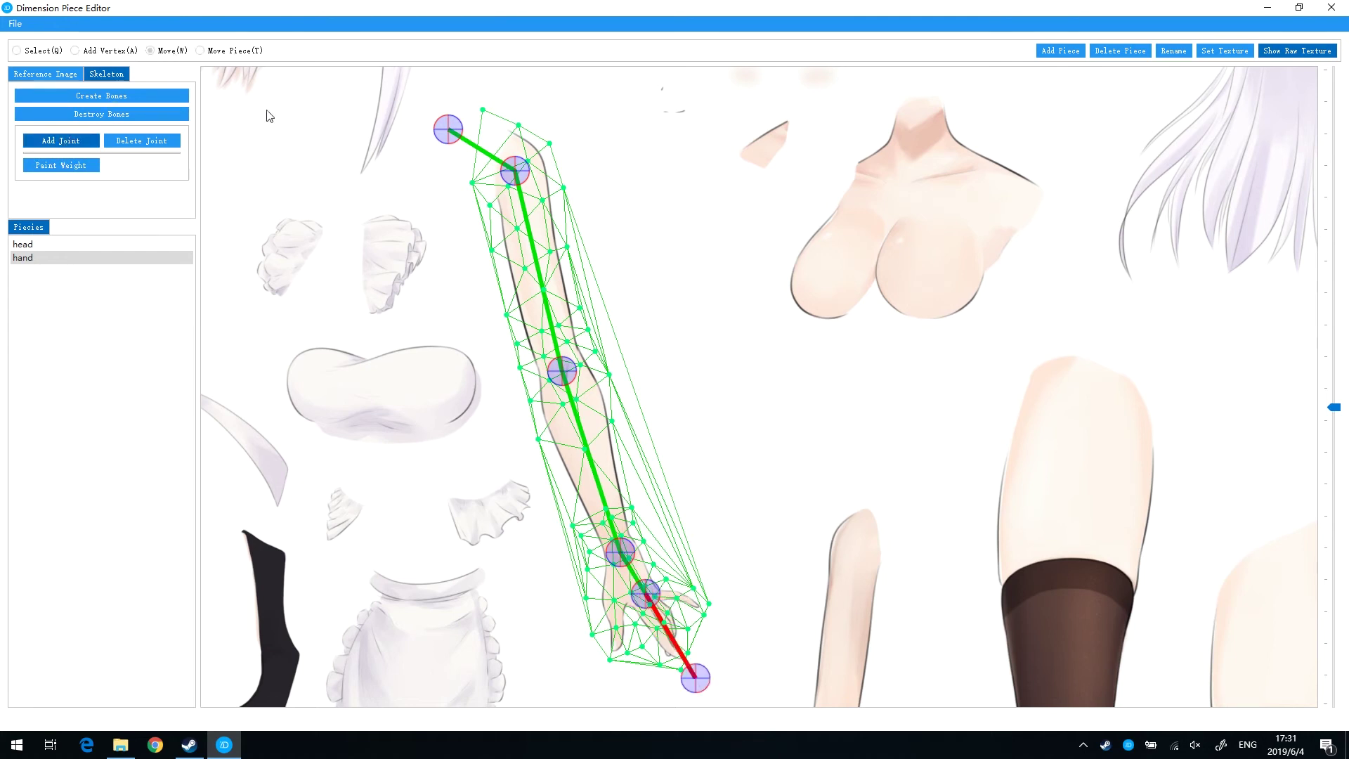
key("Escape")
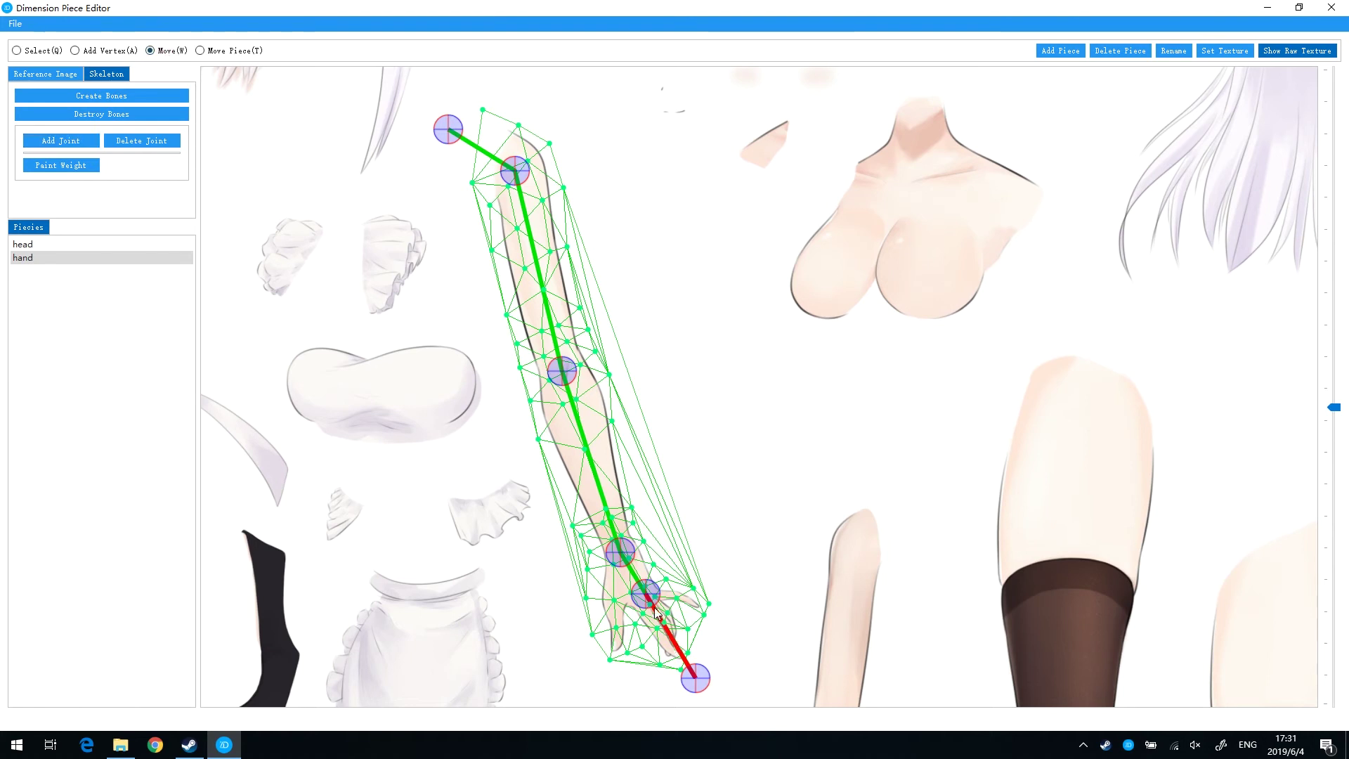
left_click_drag(645, 594, 648, 603)
left_click_drag(700, 692, 686, 659)
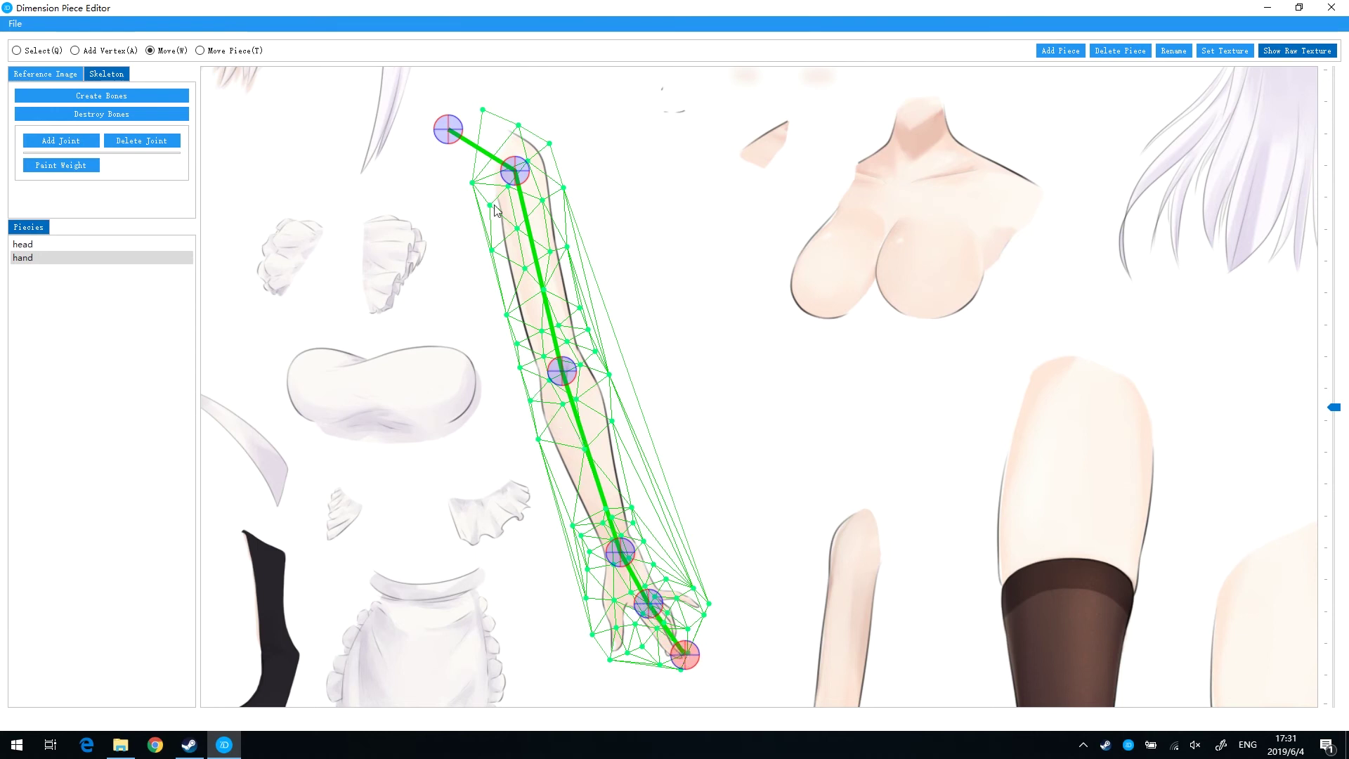
- Paint the weights of the topmost bone onto the vertices around the tip of the shoulder
left_click(451, 141)
left_click(98, 165)
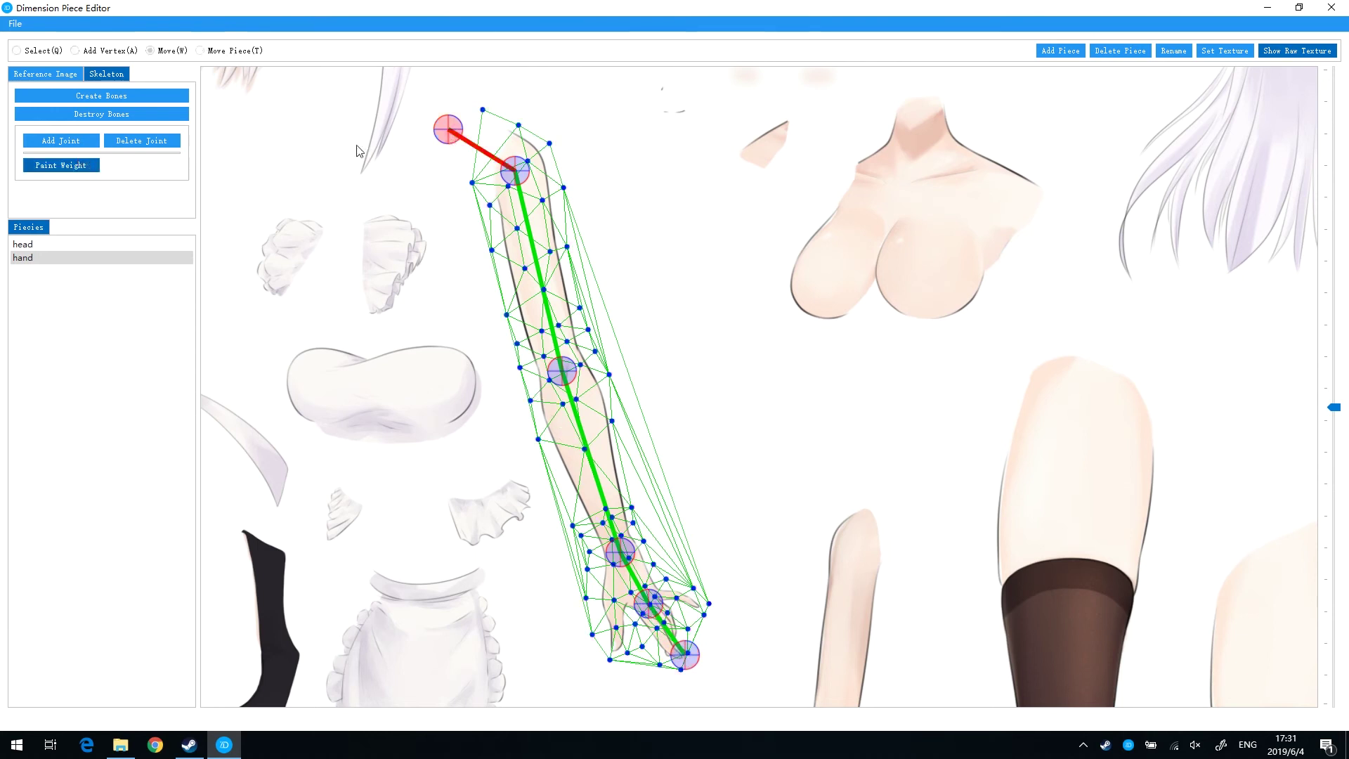
mouse_move(483, 118)
left_mouse_down()
mouse_move(518, 126)
mouse_move(474, 179)
mouse_move(547, 146)
mouse_move(483, 220)
mouse_move(529, 165)
left_mouse_up()
key("w")
- Paint the weights of the upper-arm bone onto the vertices from the shoulder down to the elbow
left_click(517, 175)
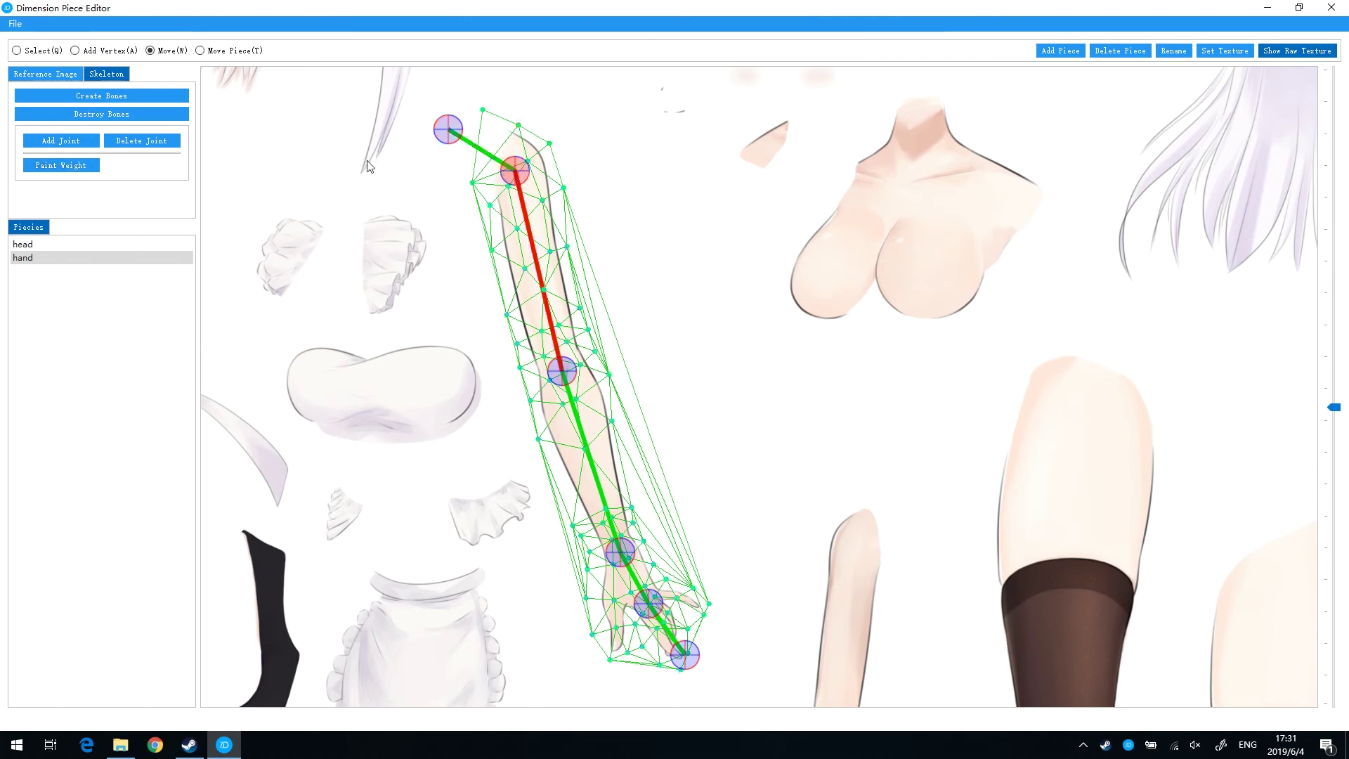
left_click(98, 168)
mouse_move(529, 171)
left_mouse_down()
mouse_move(495, 204)
mouse_move(543, 153)
mouse_move(594, 204)
mouse_move(564, 191)
mouse_move(491, 253)
mouse_move(524, 273)
mouse_move(565, 253)
mouse_move(507, 309)
mouse_move(547, 307)
mouse_move(523, 346)
mouse_move(590, 313)
mouse_move(521, 343)
left_mouse_up()
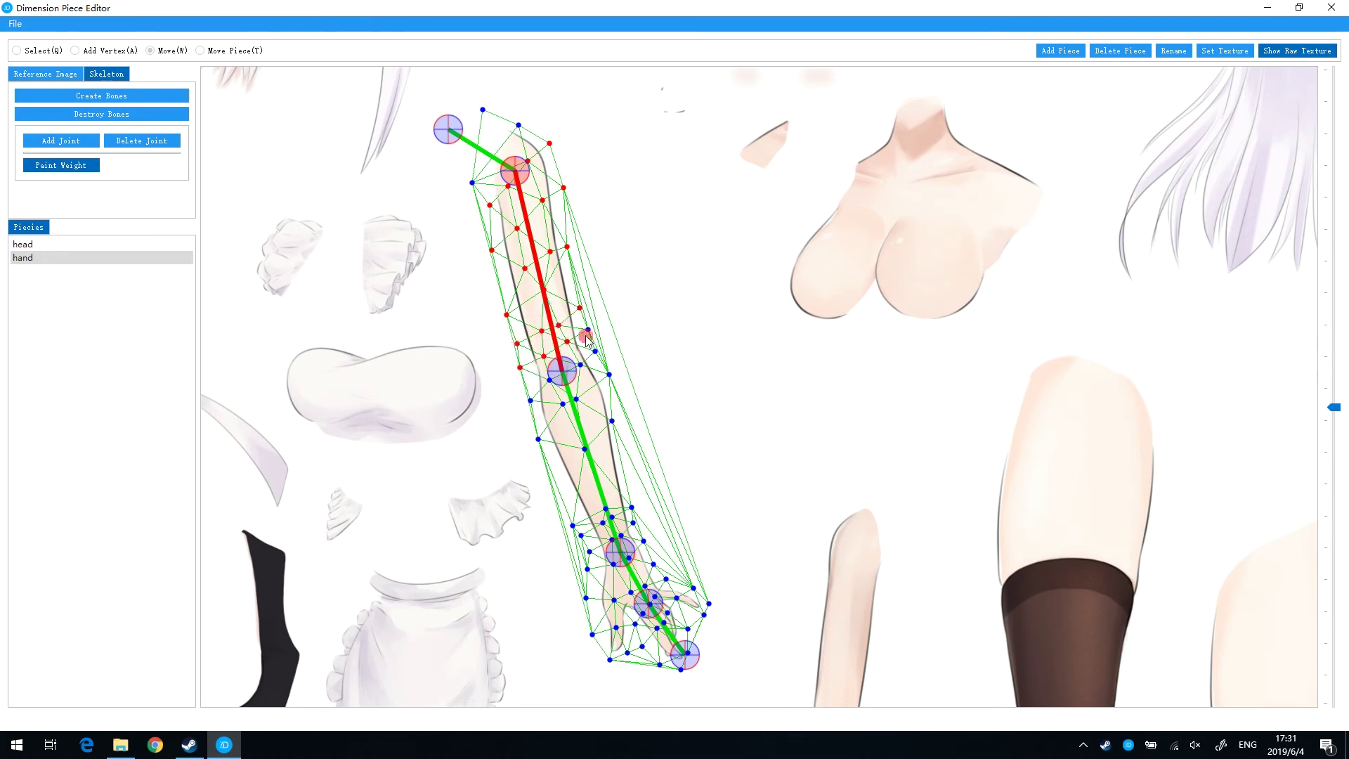
key("w")
- Paint the weights of the forearm bone onto the vertices from the elbow down to the wrist
left_click(569, 371)
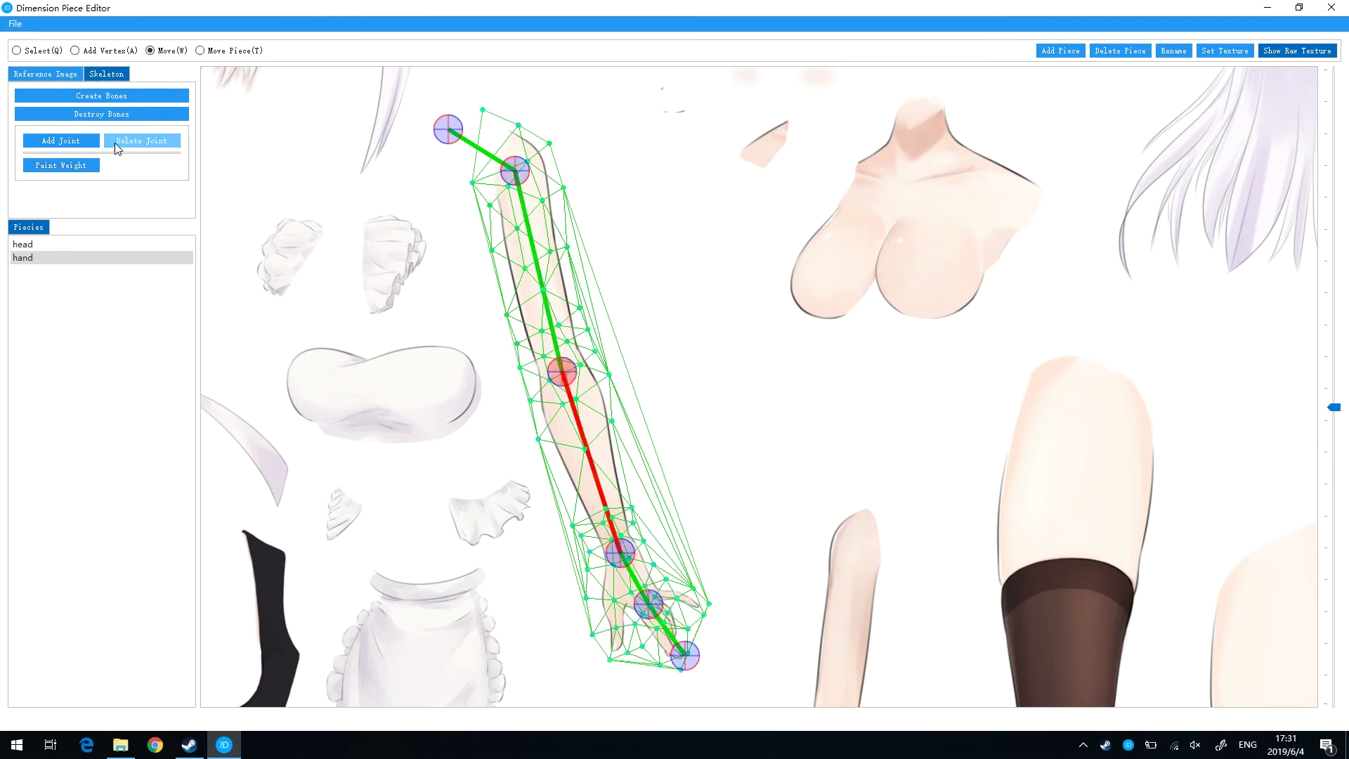
left_click(98, 168)
mouse_move(575, 434)
left_mouse_down()
mouse_move(527, 407)
mouse_move(601, 360)
mouse_move(548, 418)
mouse_move(565, 405)
left_mouse_up()
left_click(538, 440)
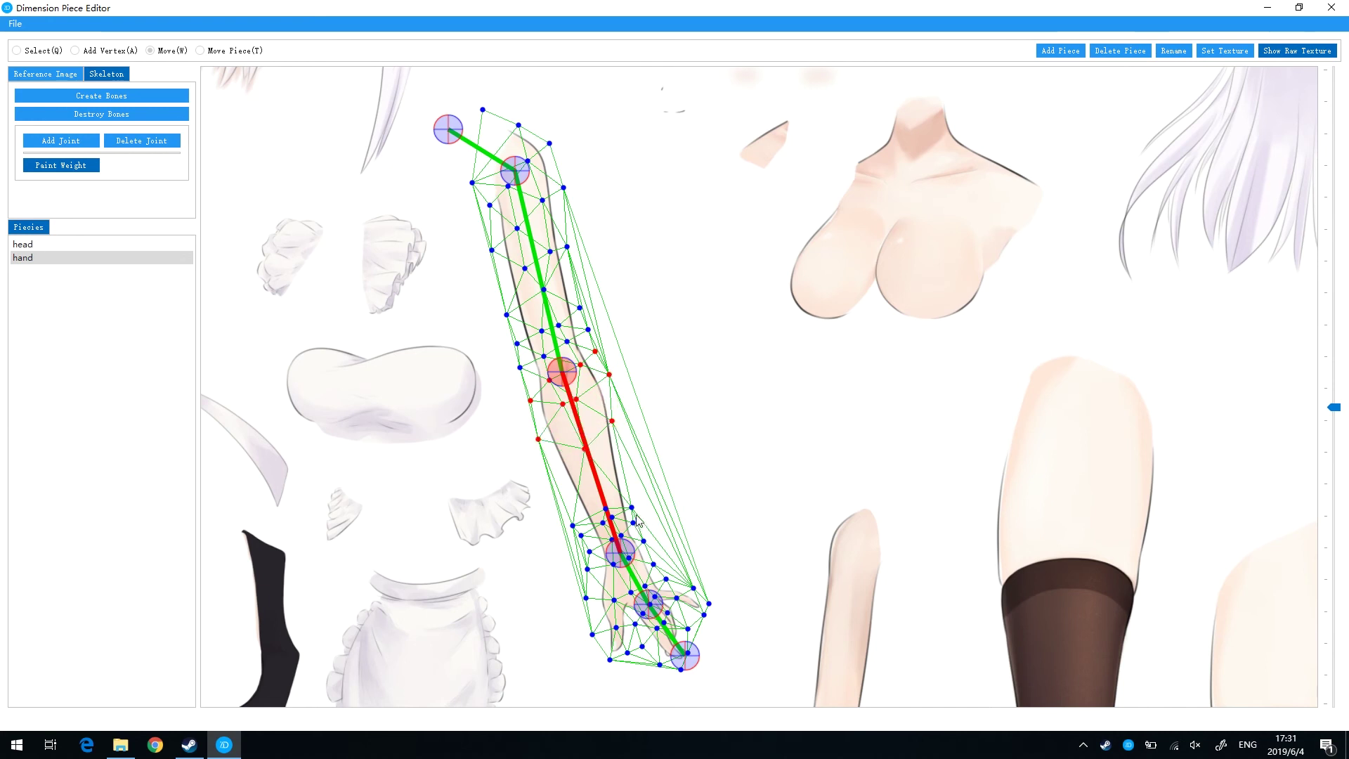
mouse_move(571, 535)
left_mouse_down()
mouse_move(630, 511)
mouse_move(579, 543)
mouse_move(643, 526)
mouse_move(584, 552)
mouse_move(598, 549)
left_mouse_up()
key("Escape")
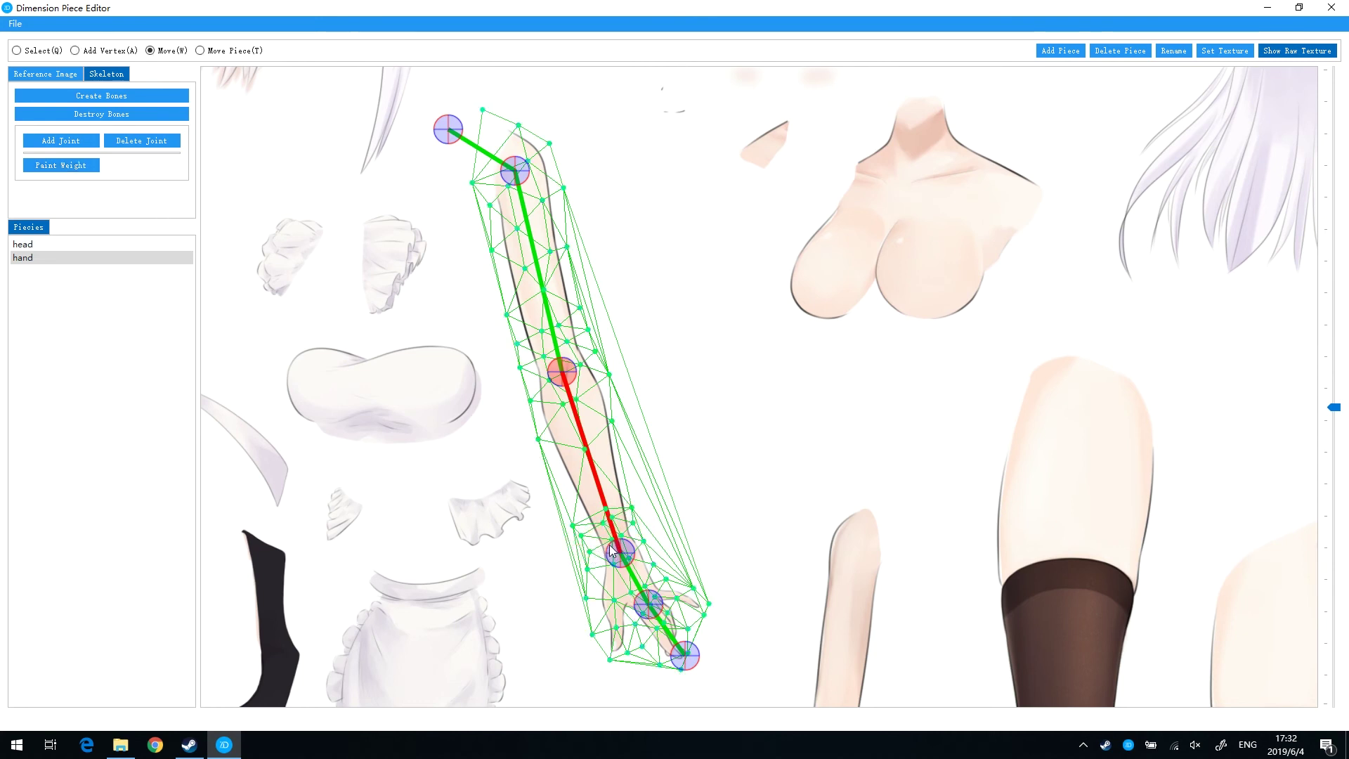
- Paint the weights of the bone between wrist and palm onto the vertices around the wrist and upper palm
left_click(616, 551)
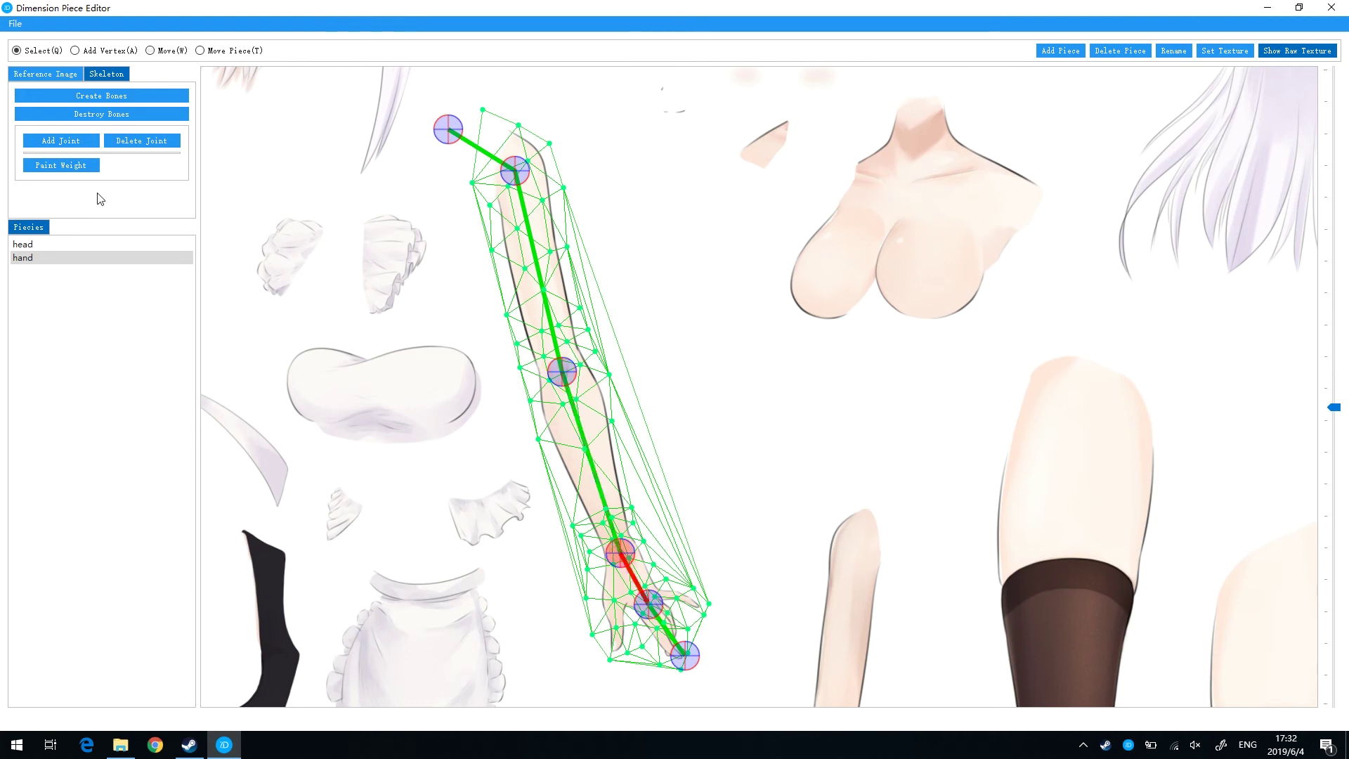
left_click(83, 167)
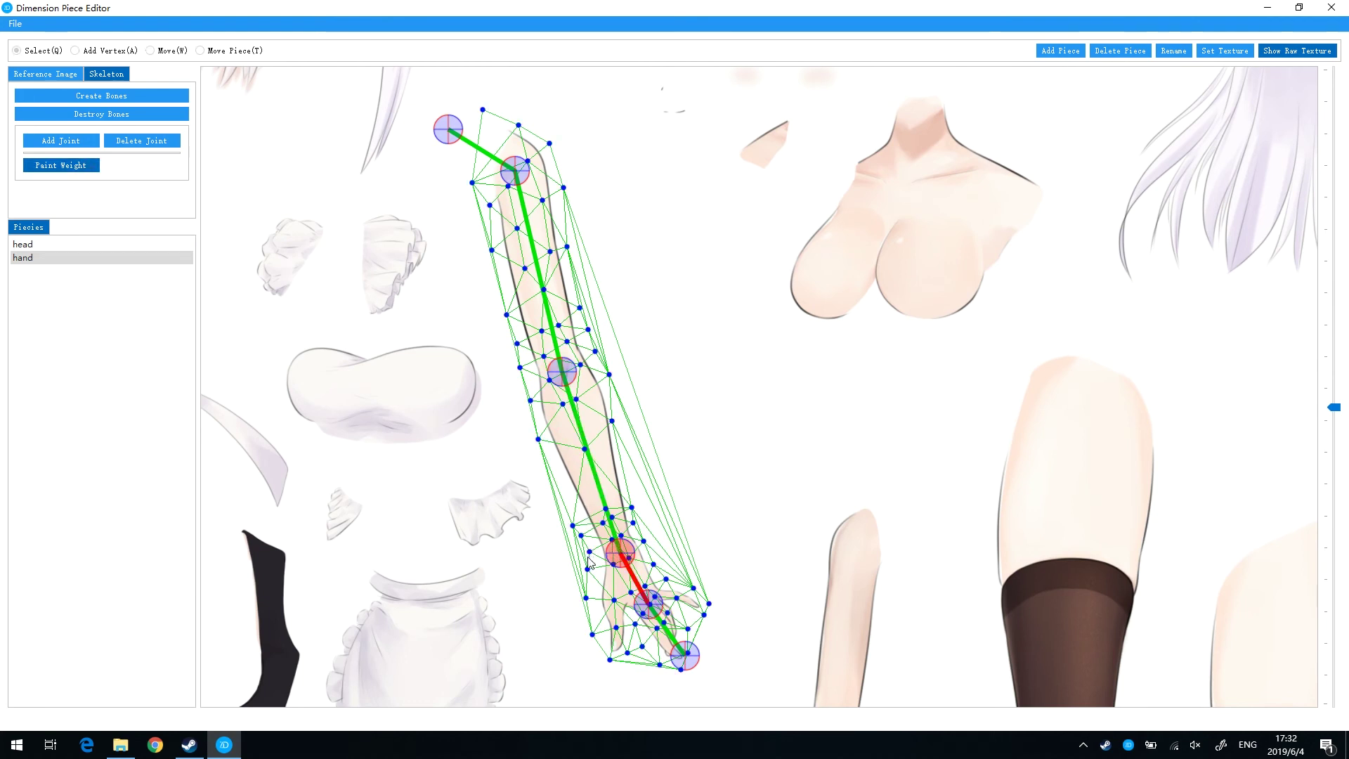
mouse_move(590, 581)
left_mouse_down()
mouse_move(638, 545)
mouse_move(590, 594)
mouse_move(615, 605)
mouse_move(652, 594)
mouse_move(667, 579)
mouse_move(655, 563)
mouse_move(599, 627)
mouse_move(645, 623)
left_mouse_up()
key("q")
- Paint the weights of the last bone onto the finger and thumb vertices, then hide the raw texture
left_click(655, 609)
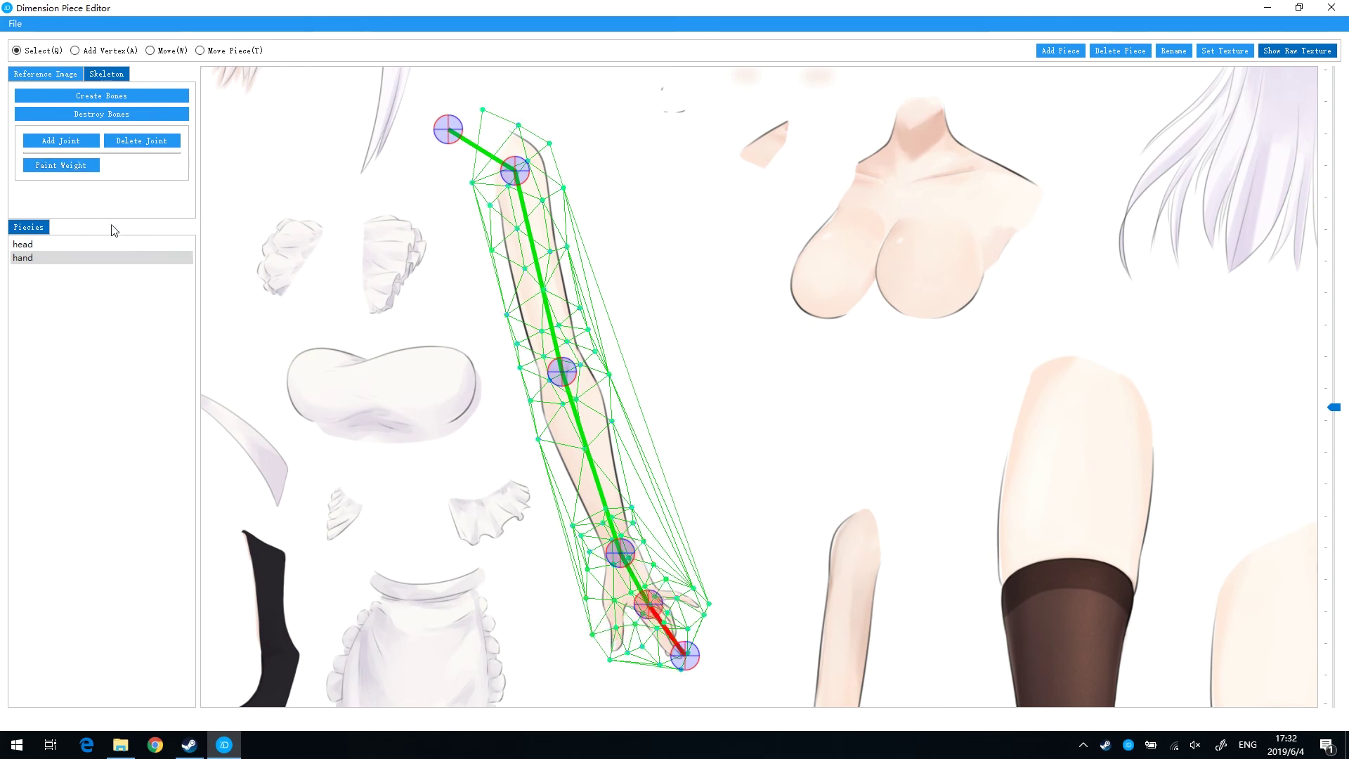
left_click(95, 169)
mouse_move(588, 640)
left_mouse_down()
mouse_move(639, 625)
mouse_move(671, 583)
mouse_move(691, 597)
mouse_move(606, 664)
mouse_move(655, 645)
mouse_move(658, 625)
mouse_move(662, 671)
mouse_move(687, 673)
mouse_move(687, 638)
left_mouse_up()
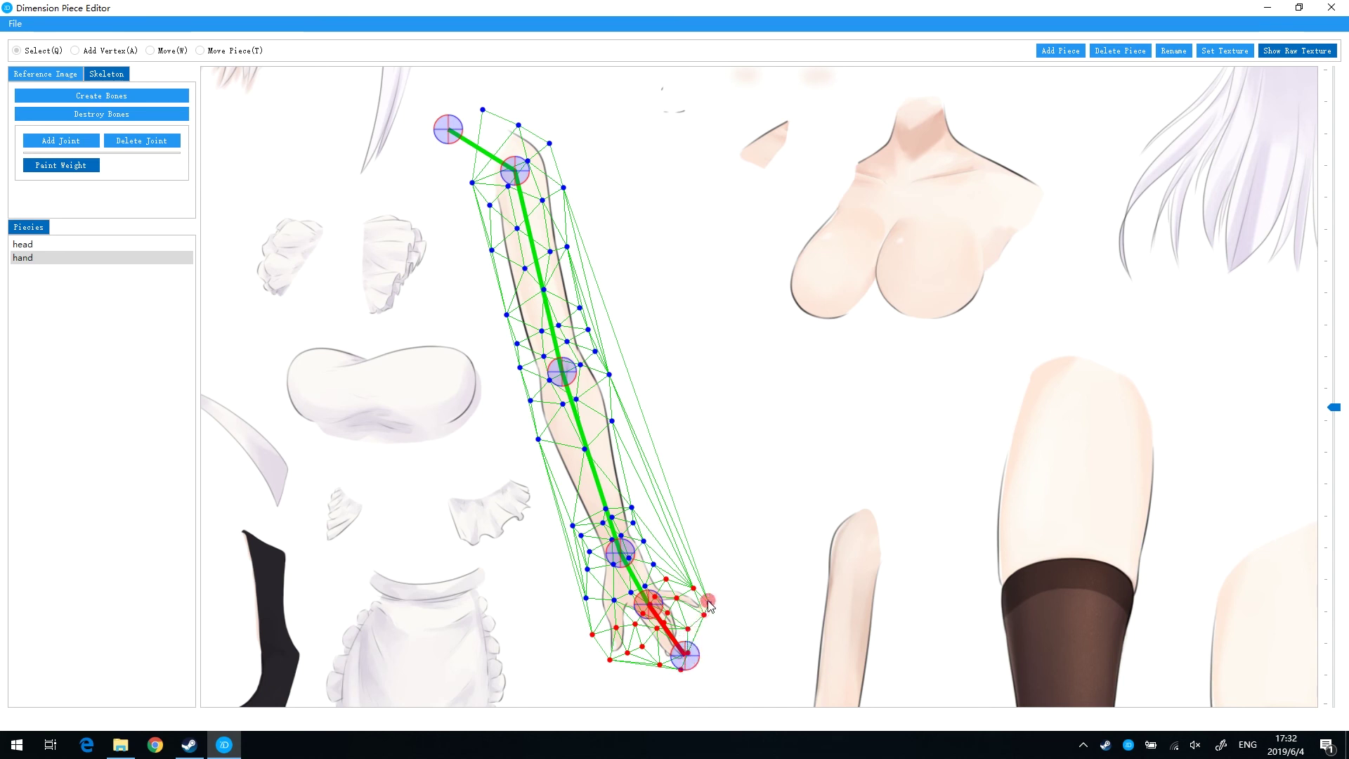
key("q")
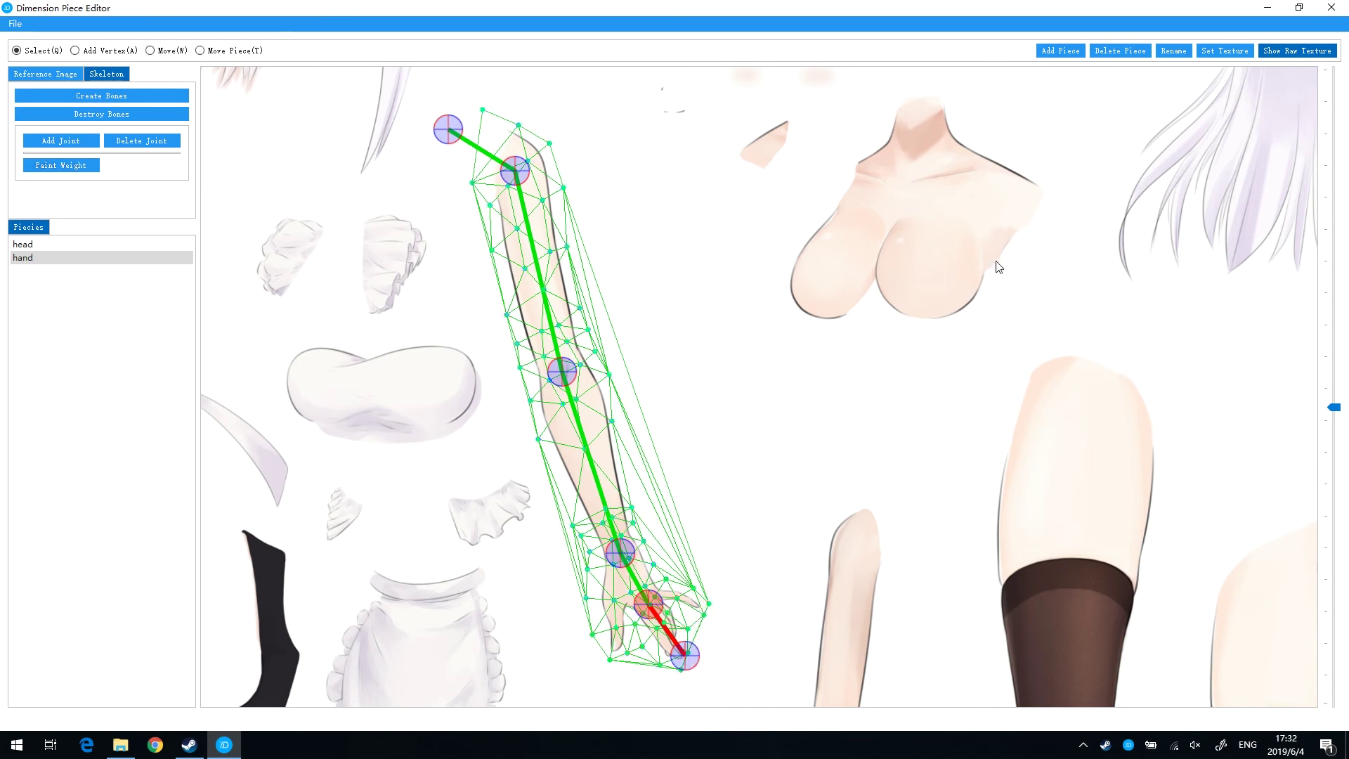
left_click(1295, 51)
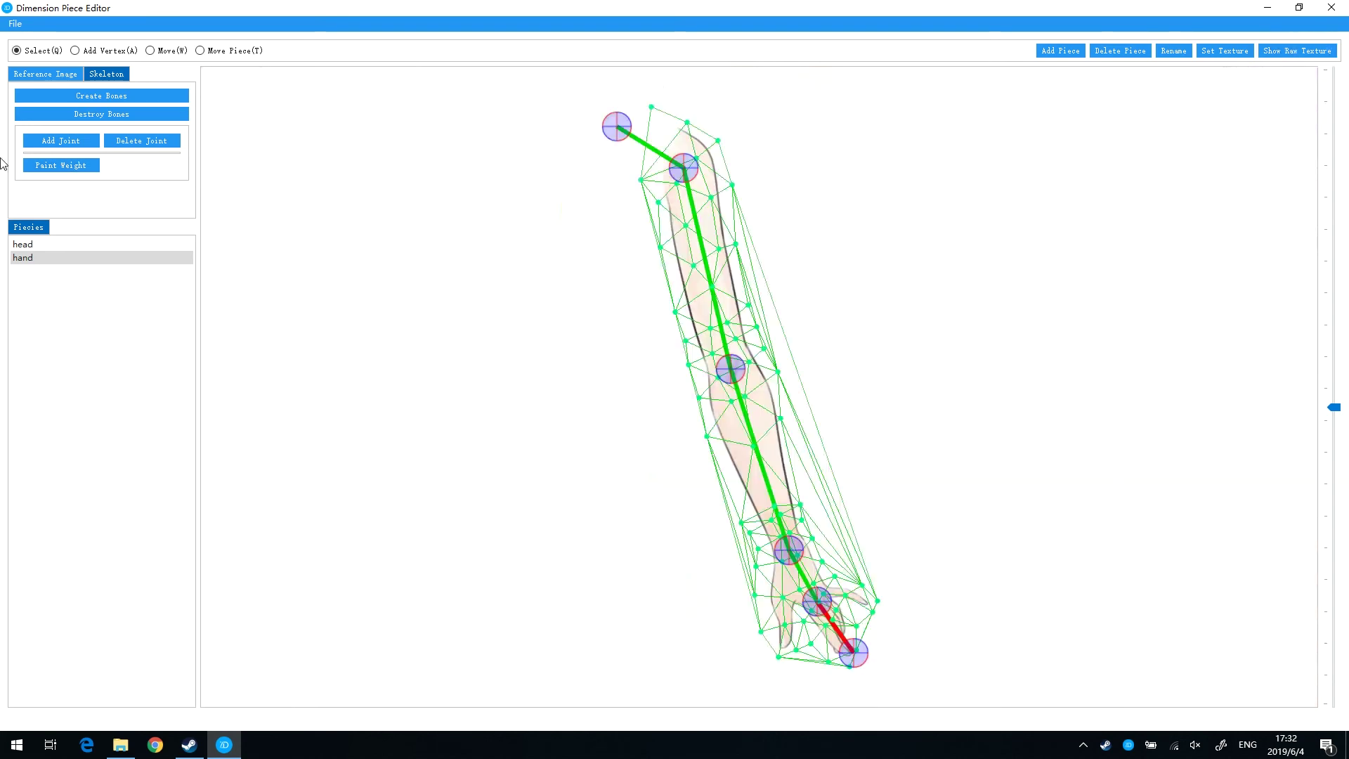
- Show the reference image at full opacity and move the hand piece onto the character's left arm, keeping the piece fully opaque
left_click(46, 74)
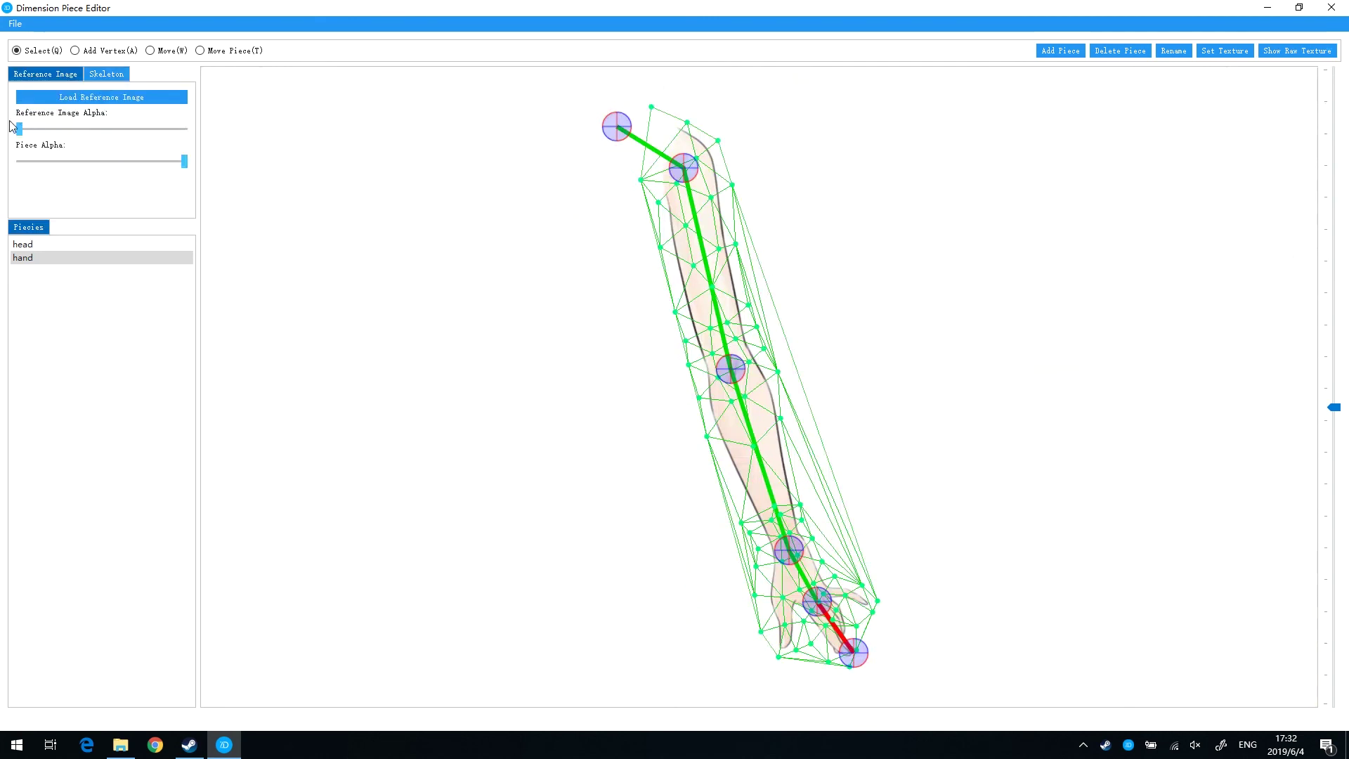
left_click_drag(18, 128, 238, 127)
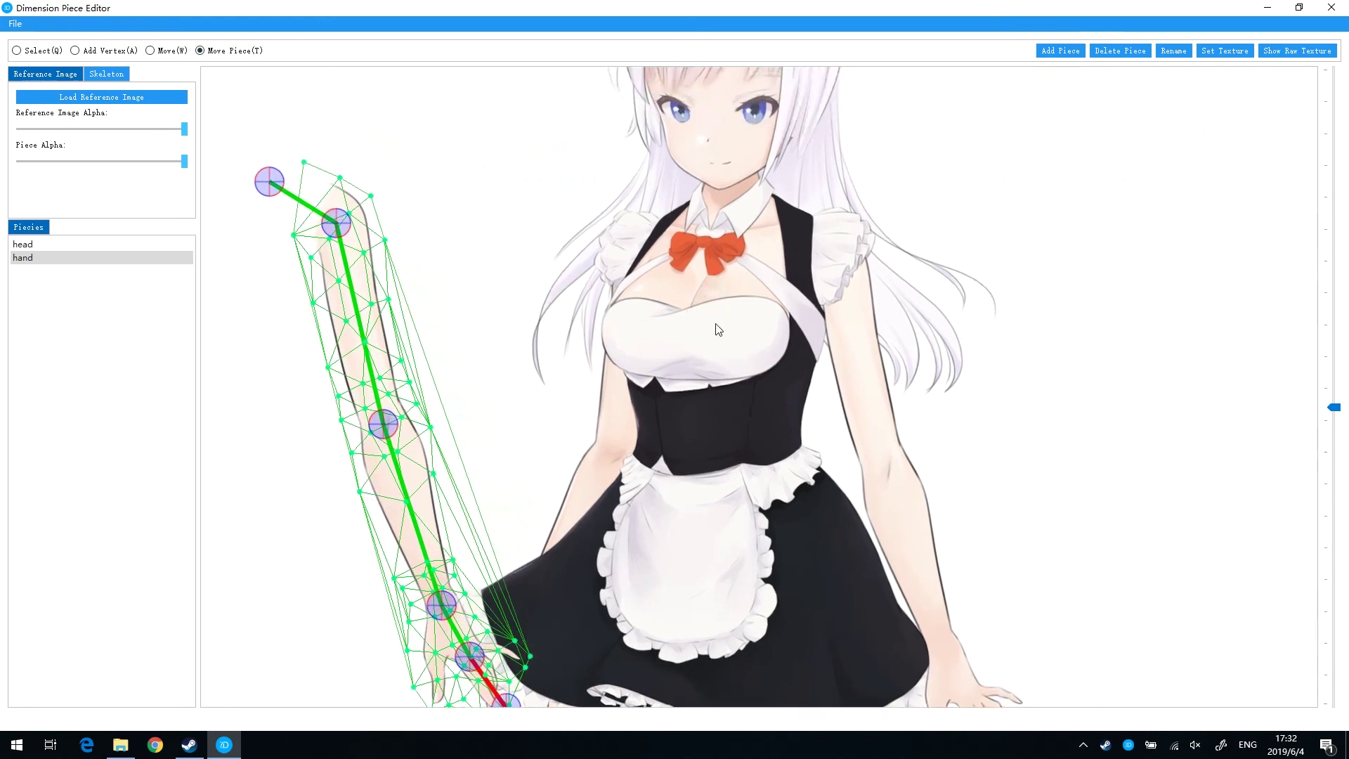
left_click_drag(456, 325, 904, 385)
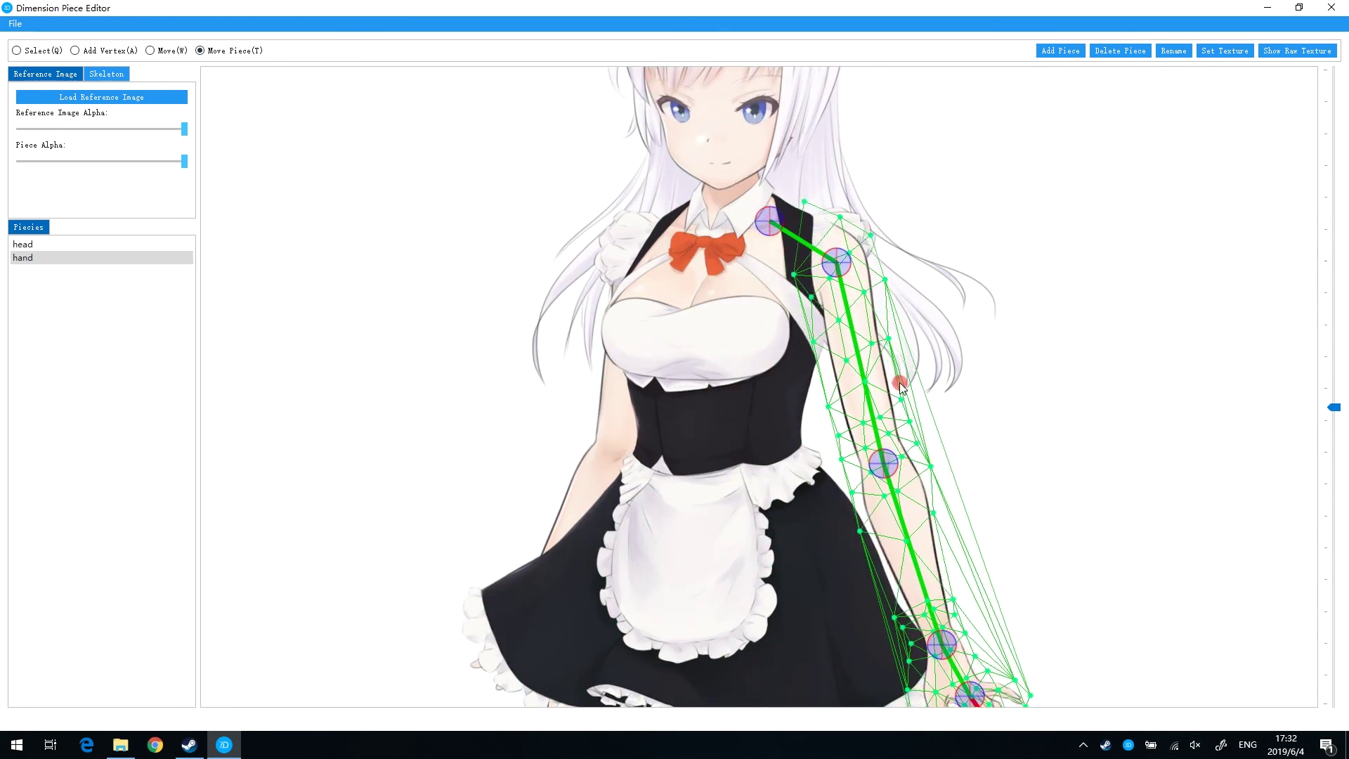
scroll(905, 389, "down", 2)
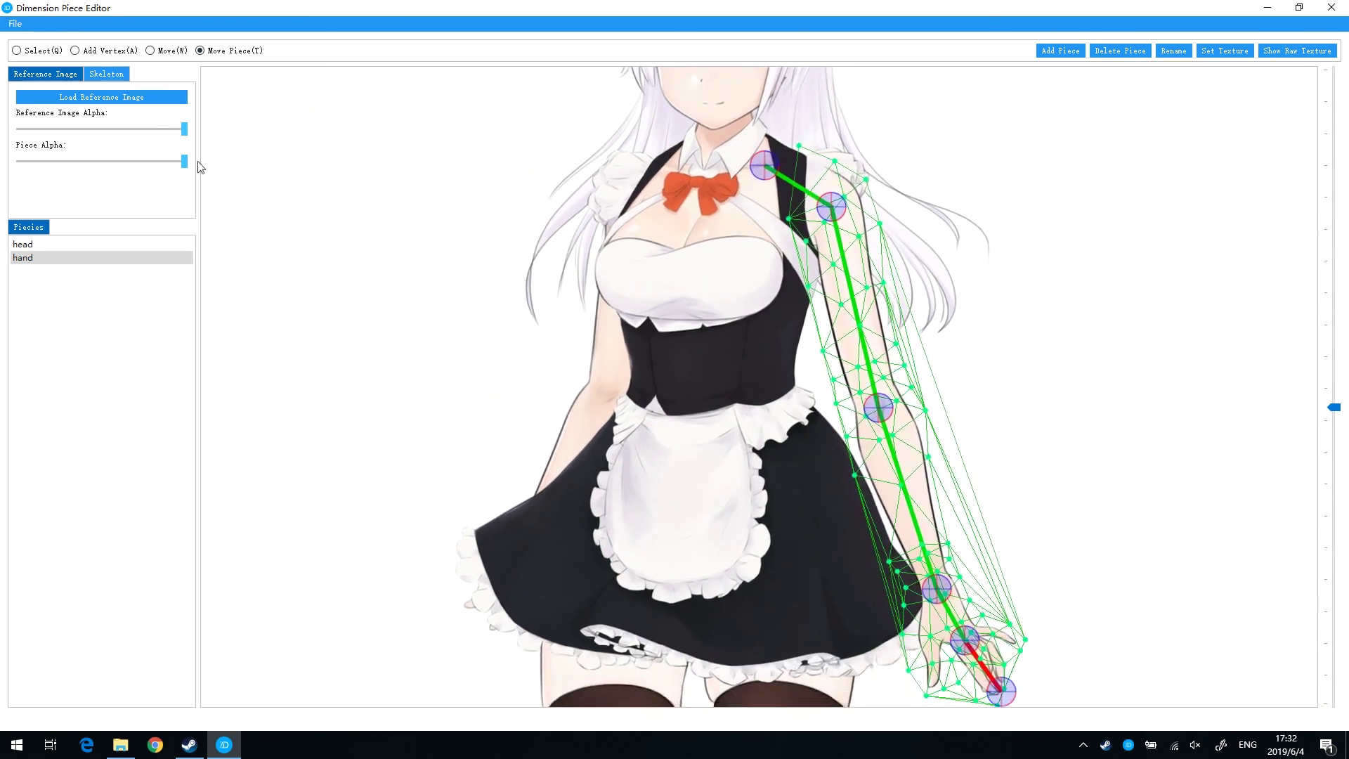
left_click_drag(182, 163, 478, 176)
left_click_drag(393, 185, 437, 185)
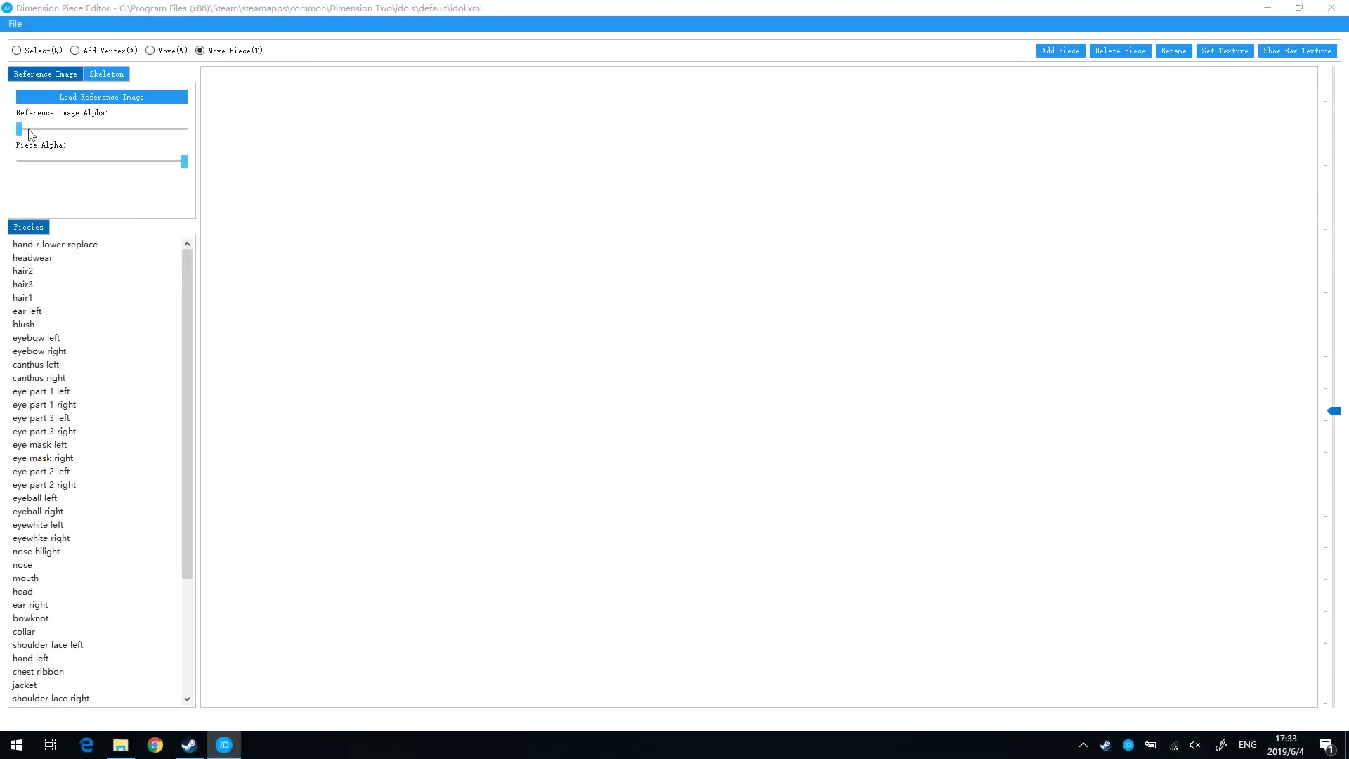
- Set the reference image of the finished idol.xml project to full opacity and fit the character's figure in view
left_click_drag(19, 130, 257, 129)
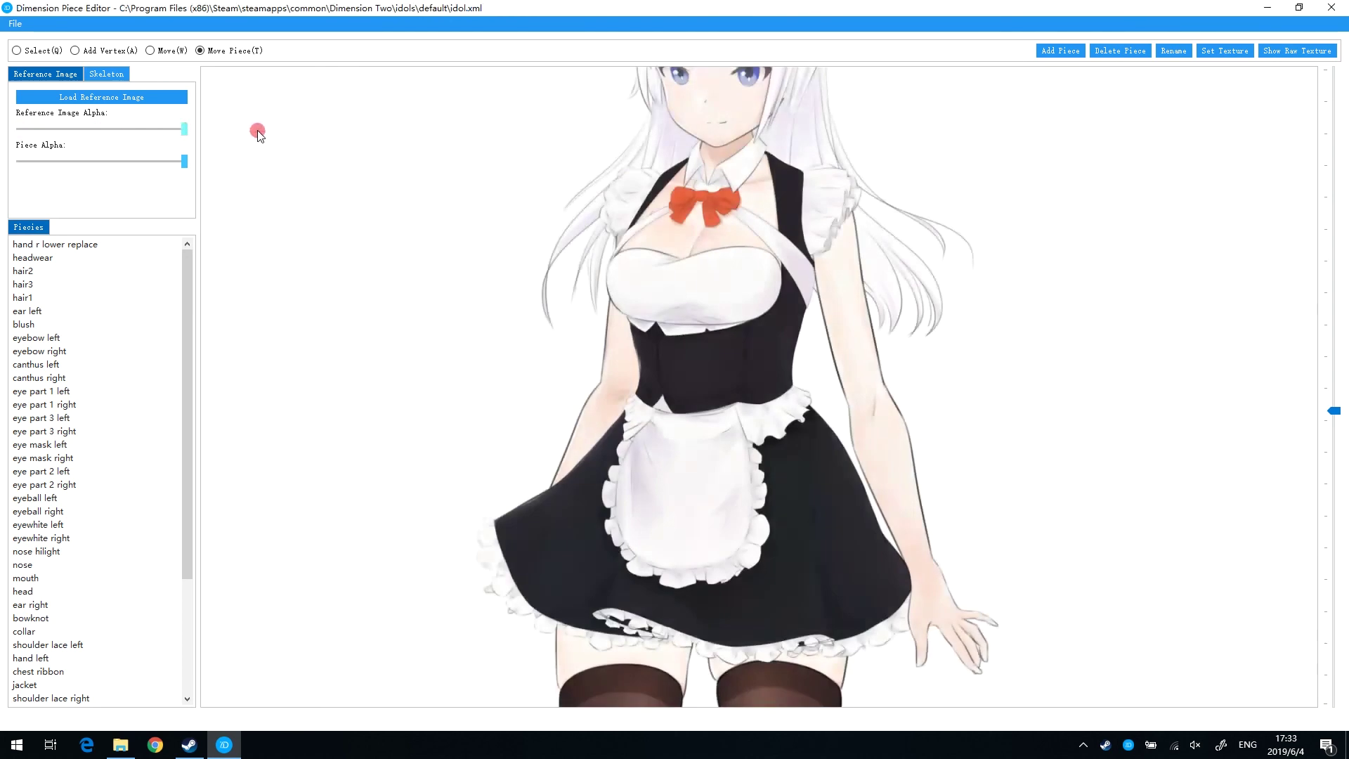
scroll(842, 321, "down", 3)
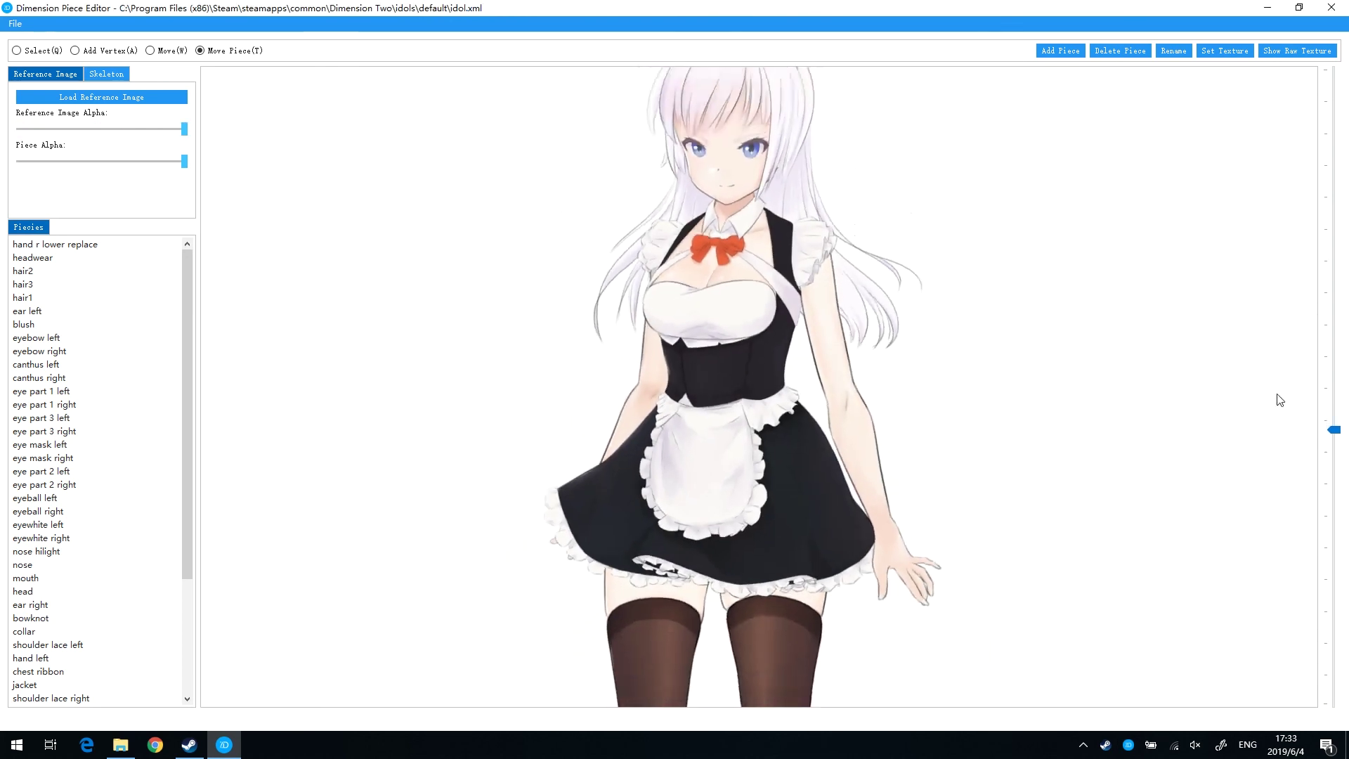
left_click_drag(1335, 439, 1330, 497)
left_click(909, 524)
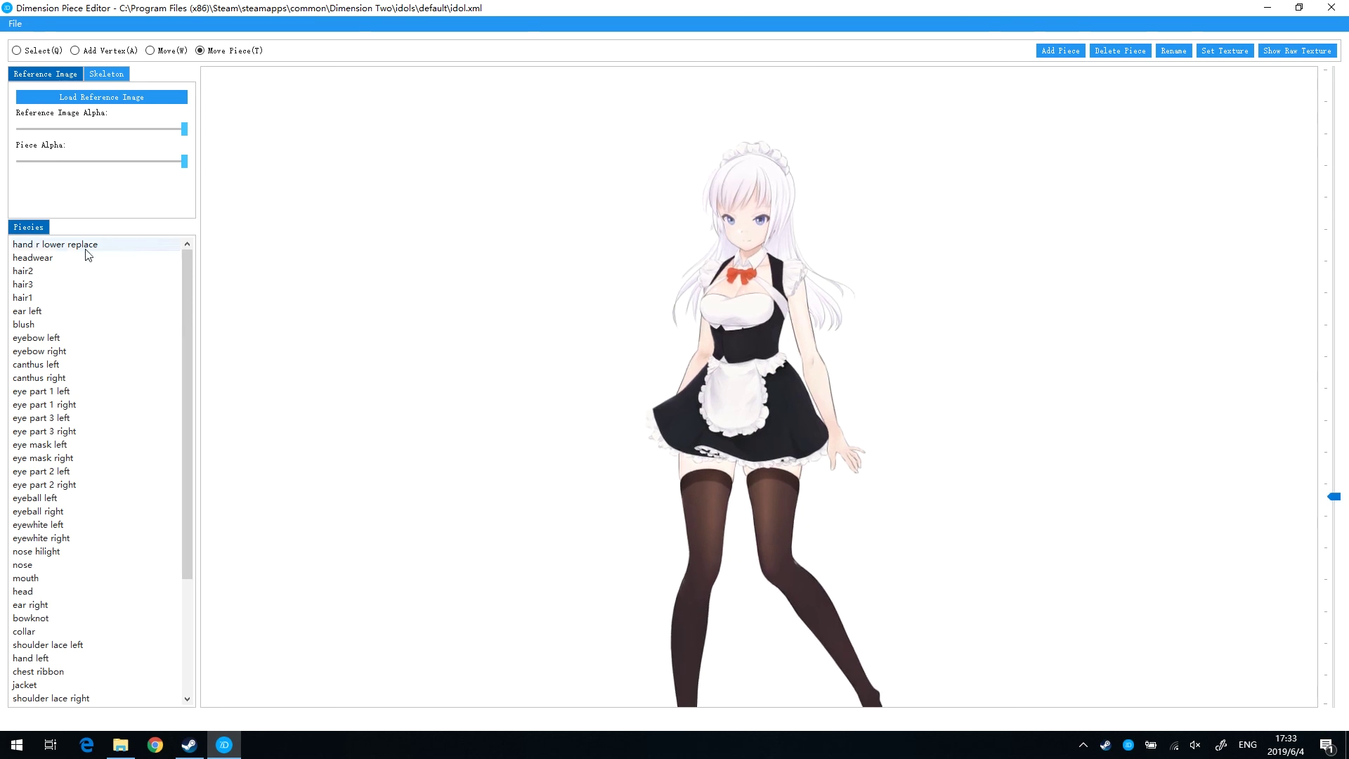
- Examine the meshes of the hair, eyeball and mouth pieces against the reference image
left_click(85, 273)
left_click(82, 286)
left_click(79, 298)
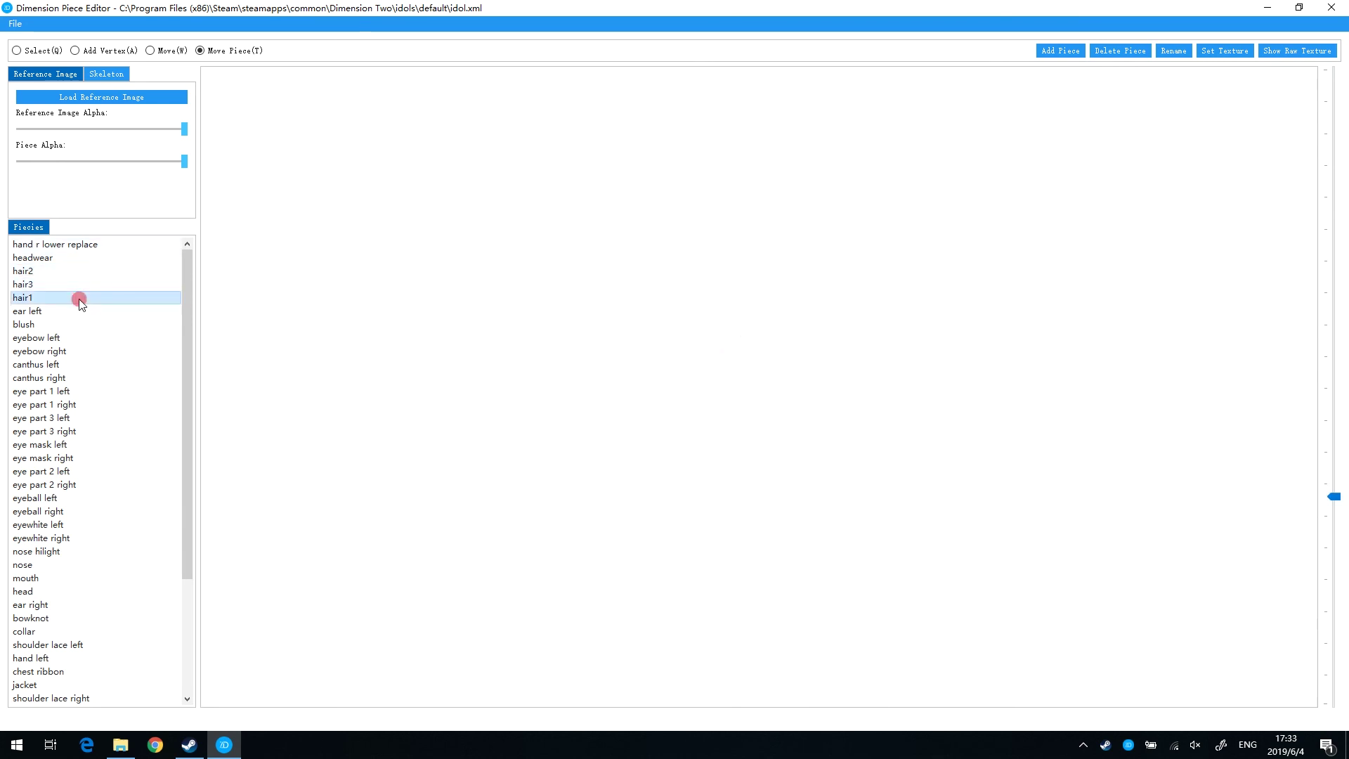
left_click(717, 444)
scroll(788, 474, "up", 2)
scroll(790, 473, "up", 3)
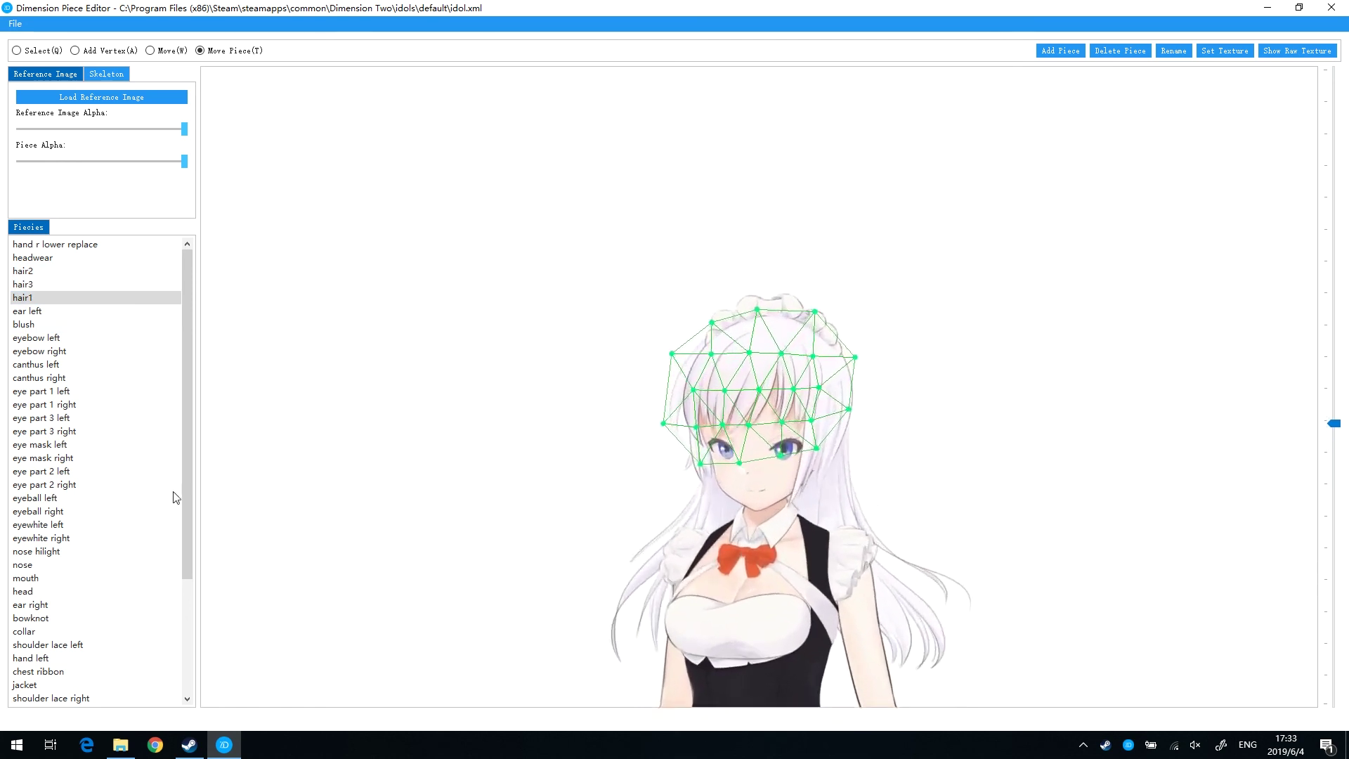
left_click(105, 498)
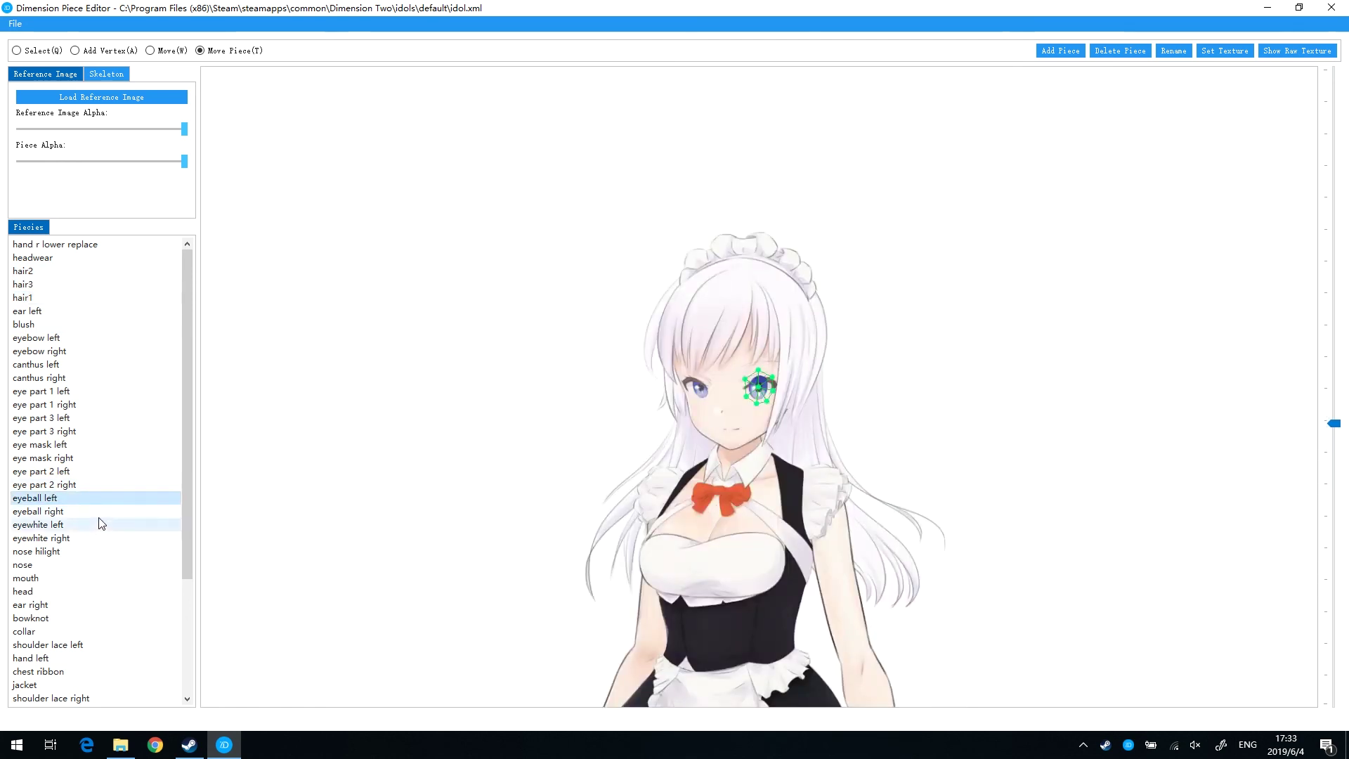
left_click(102, 513)
left_click(100, 579)
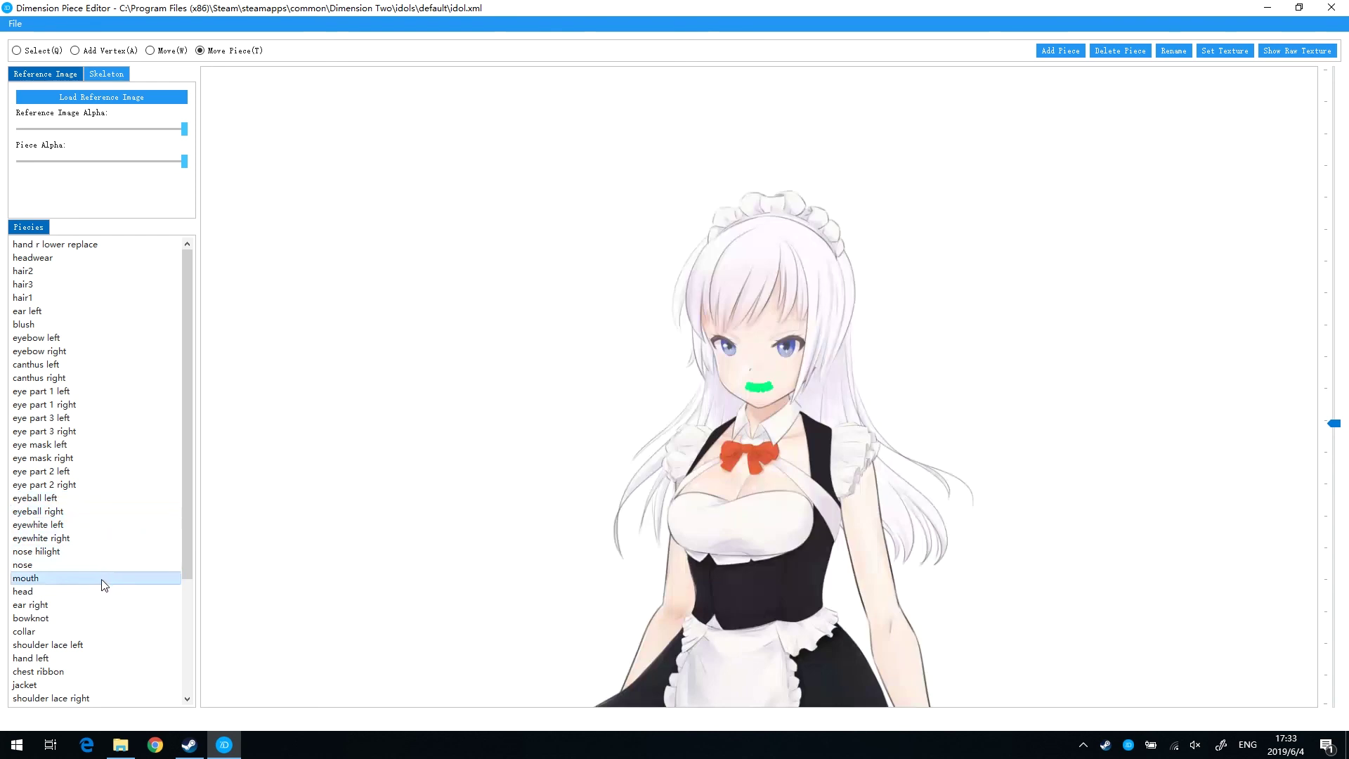
- Examine the meshes and bones of the right hand, right shoulder, both legs and apron pieces
scroll(97, 623, "down", 1)
scroll(97, 622, "down", 3)
left_click(97, 620)
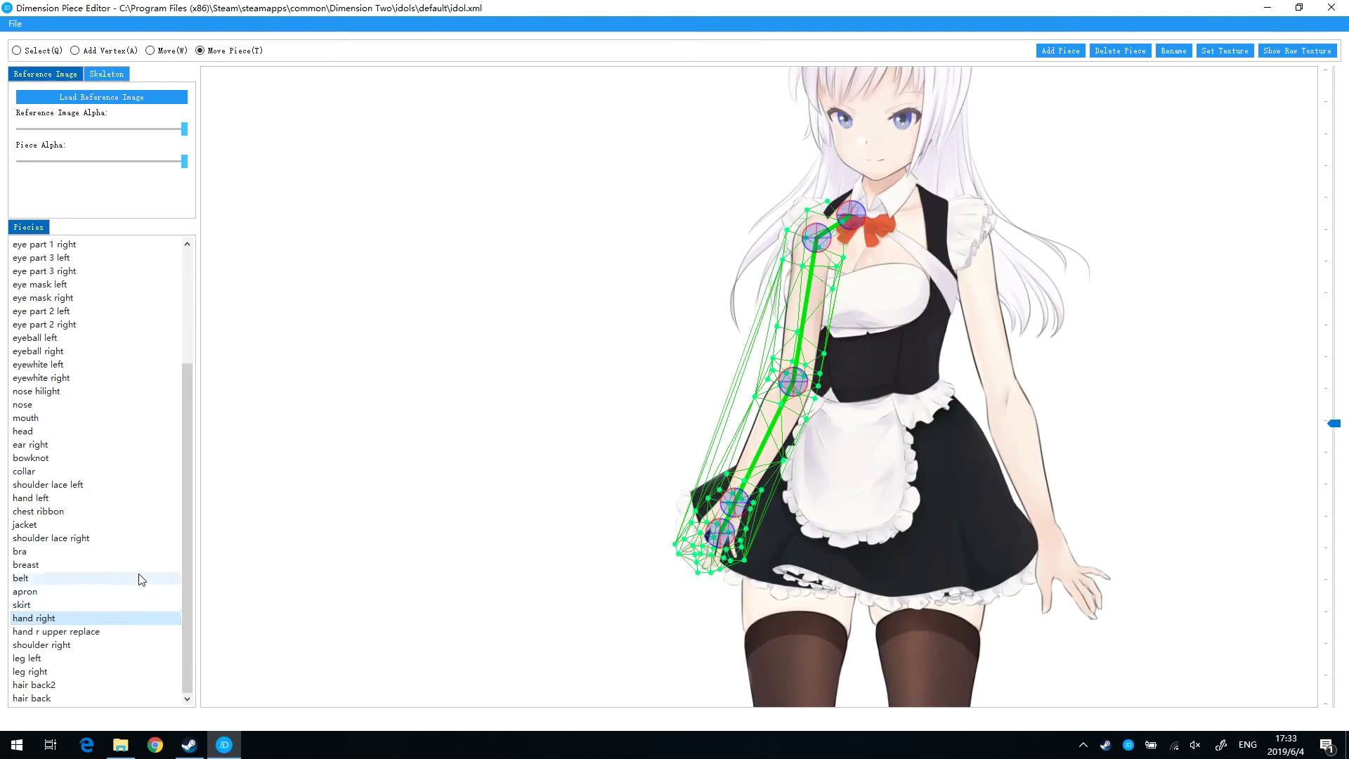
left_click(77, 645)
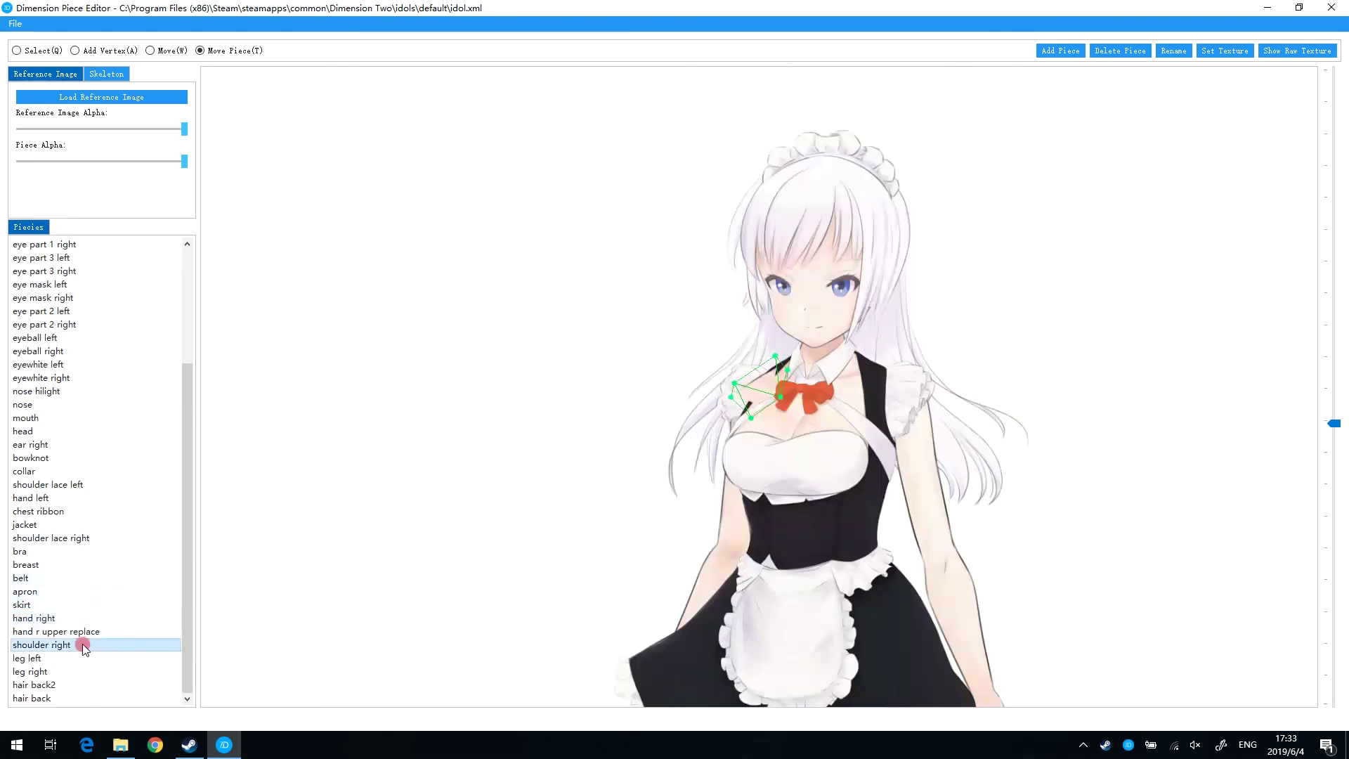
left_click(78, 659)
left_click(75, 671)
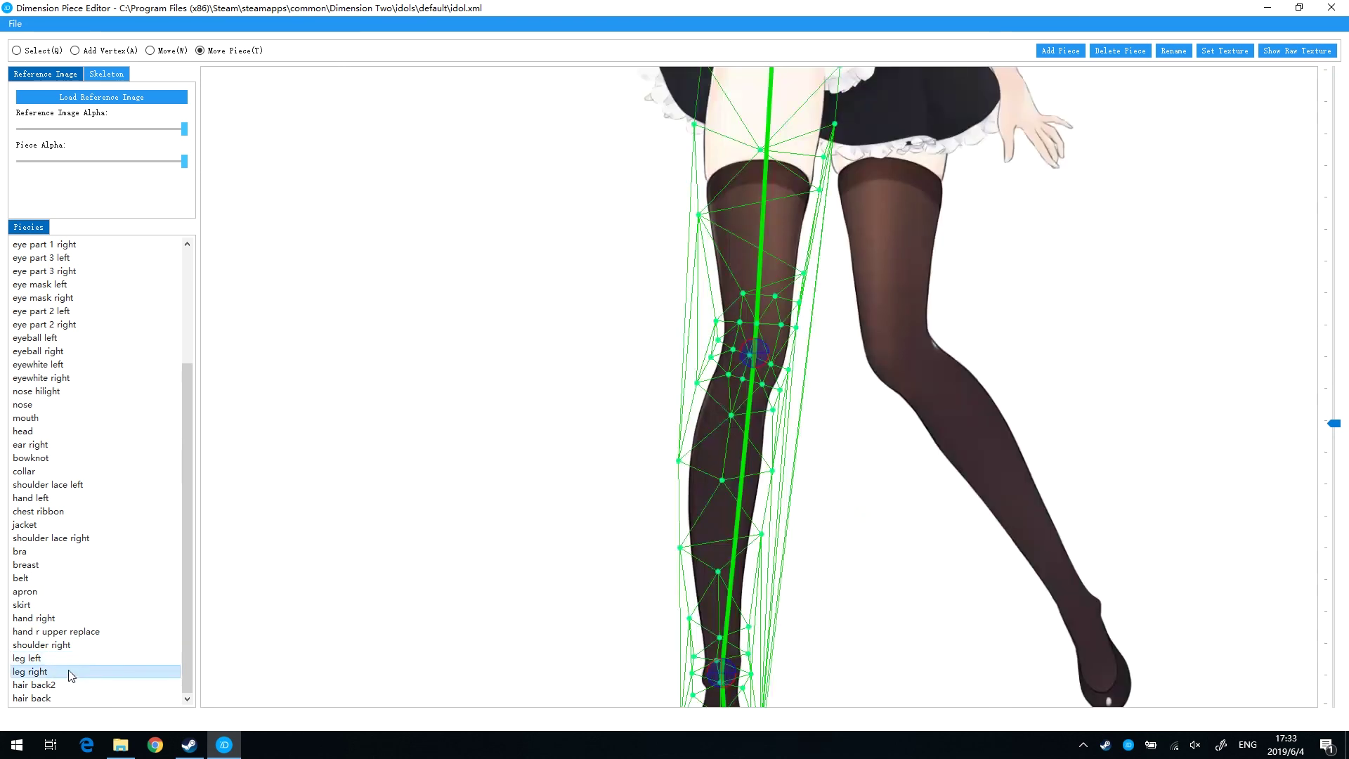
left_click(102, 591)
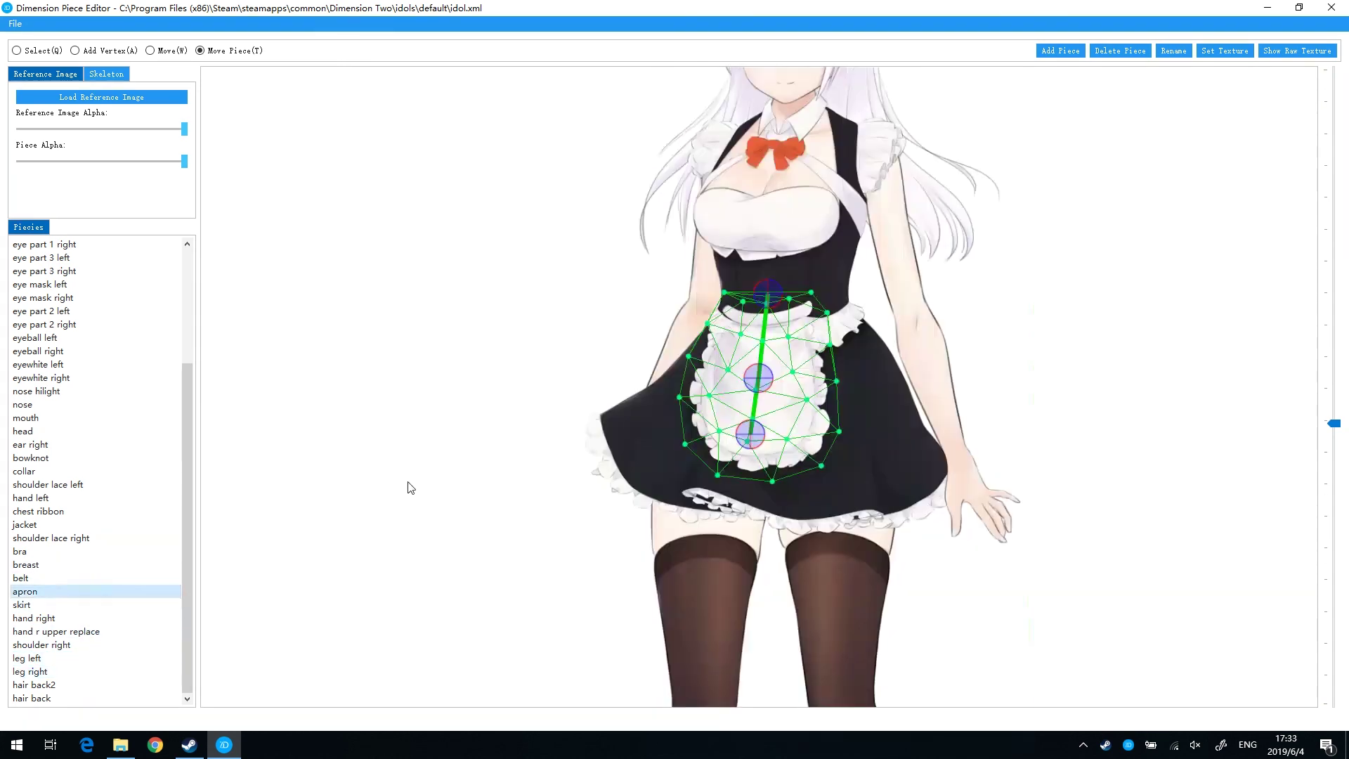